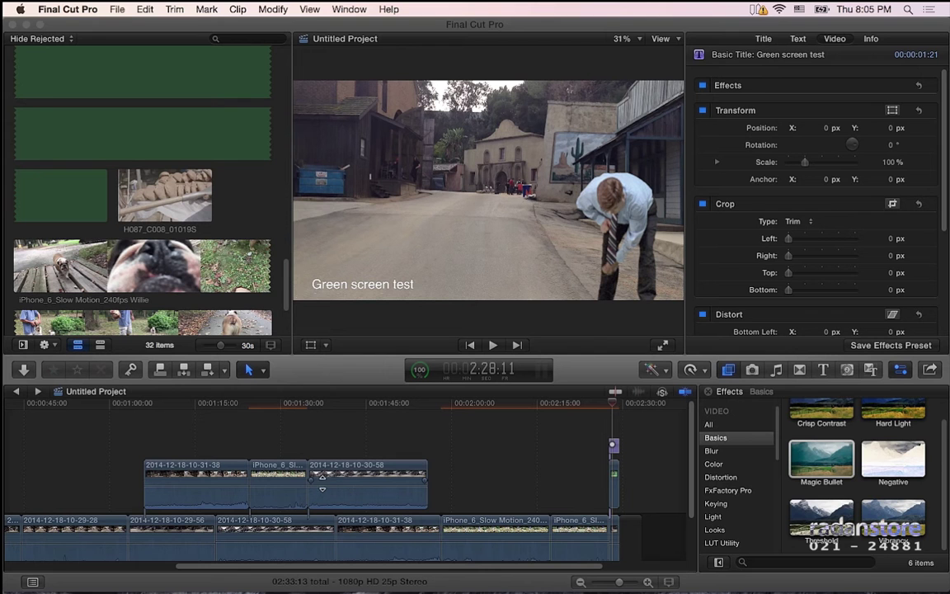
Hide the Effects browser and drag-select the three connected clips near 01:15
left_click(731, 375)
left_click(730, 375)
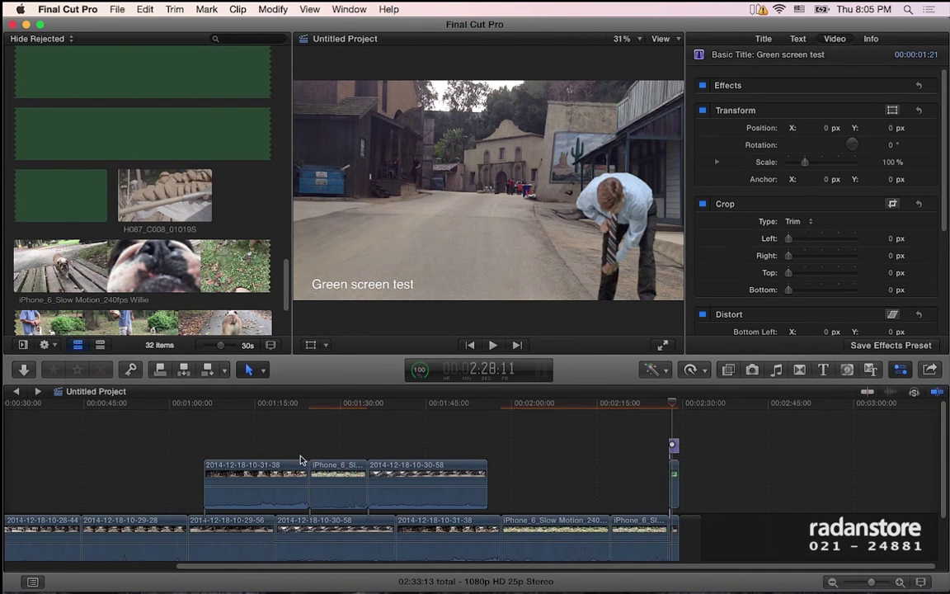
scroll(268, 281, "up", 3)
scroll(268, 281, "up", 3)
scroll(266, 281, "up", 2)
scroll(267, 282, "up", 2)
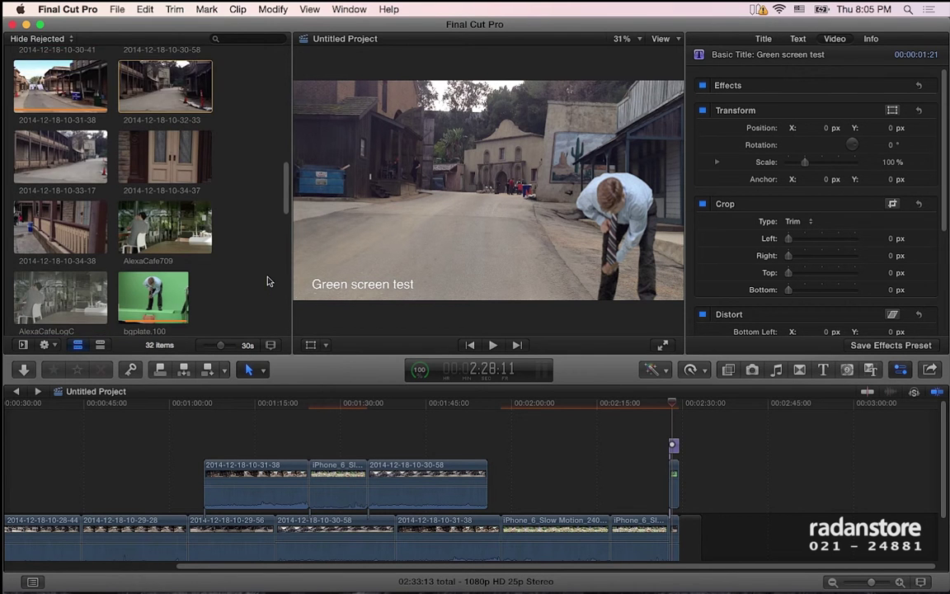
scroll(267, 281, "up", 2)
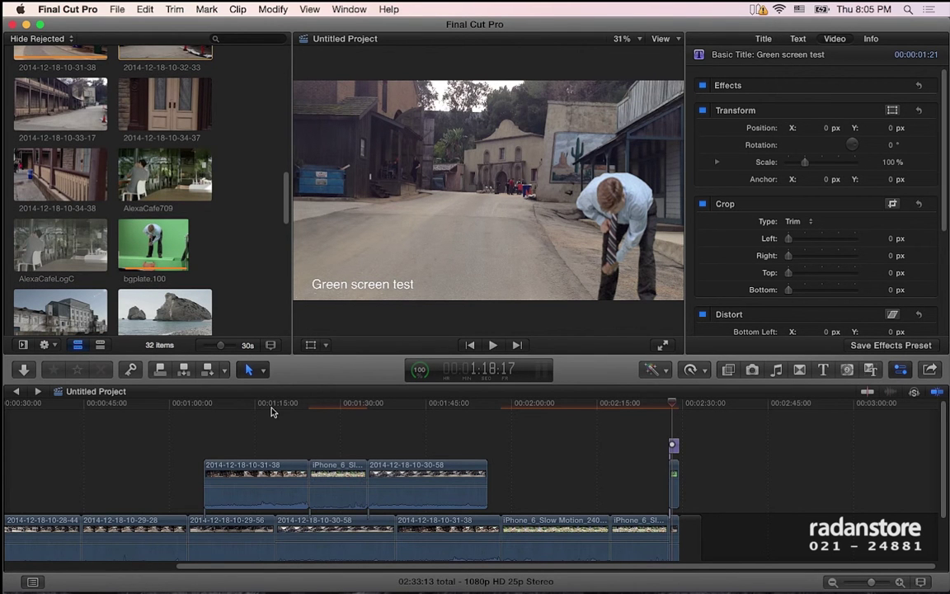
left_click(273, 409)
left_click_drag(264, 408, 370, 435)
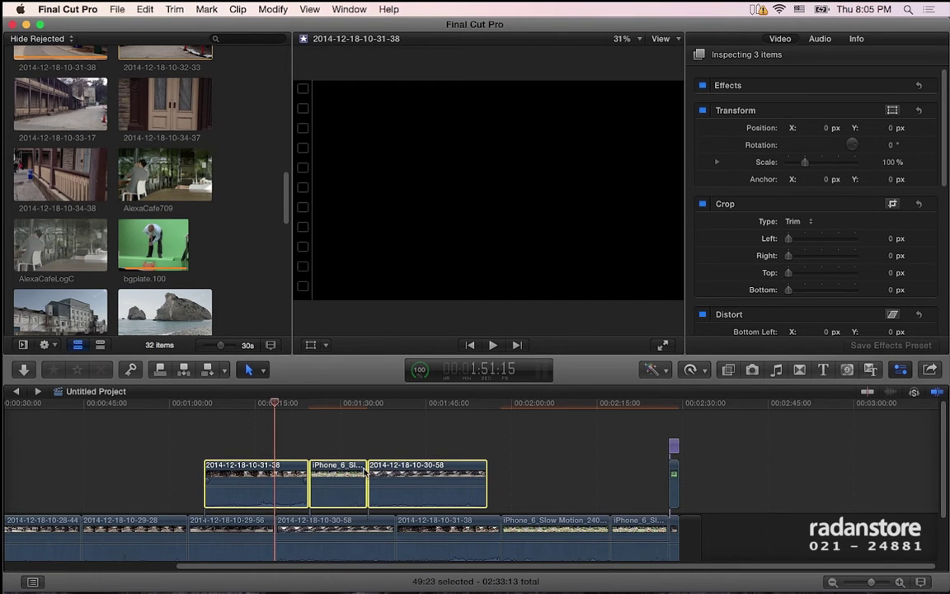
Shift the three connected clips later, merge them into a connected storyline, then slide it earlier
mouse_move(299, 478)
left_mouse_down()
mouse_move(311, 460)
mouse_move(357, 462)
left_mouse_up()
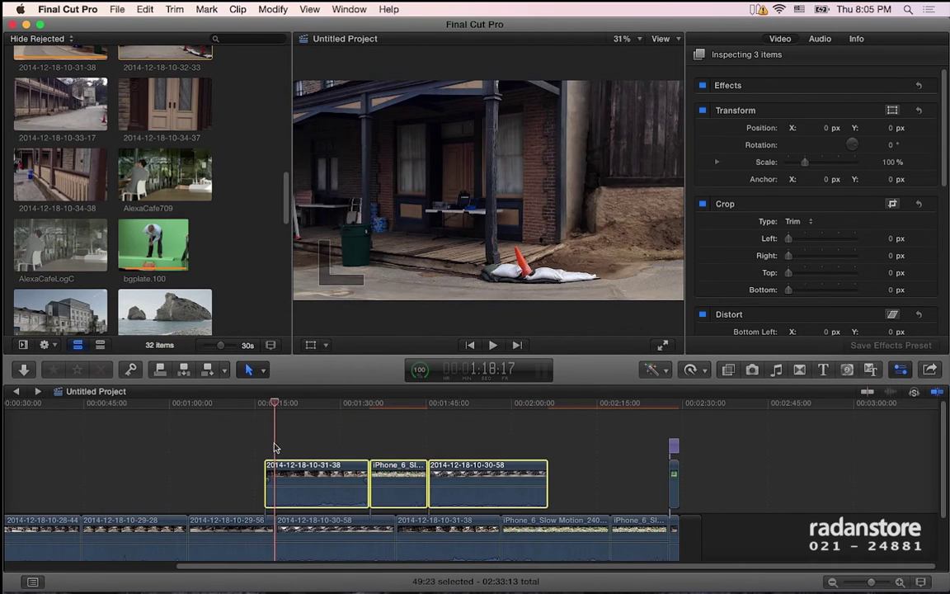
left_click(324, 451)
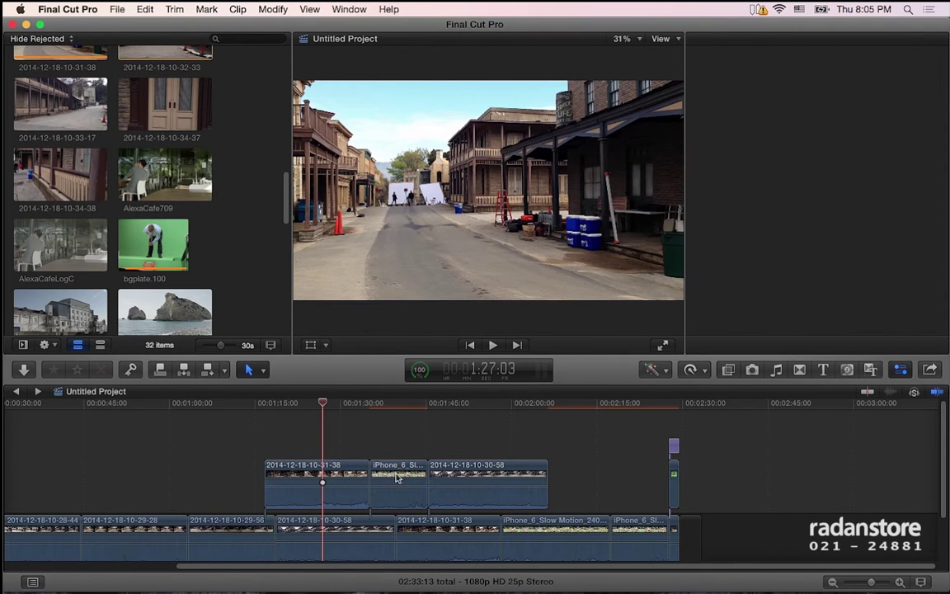
left_click_drag(454, 487, 239, 399)
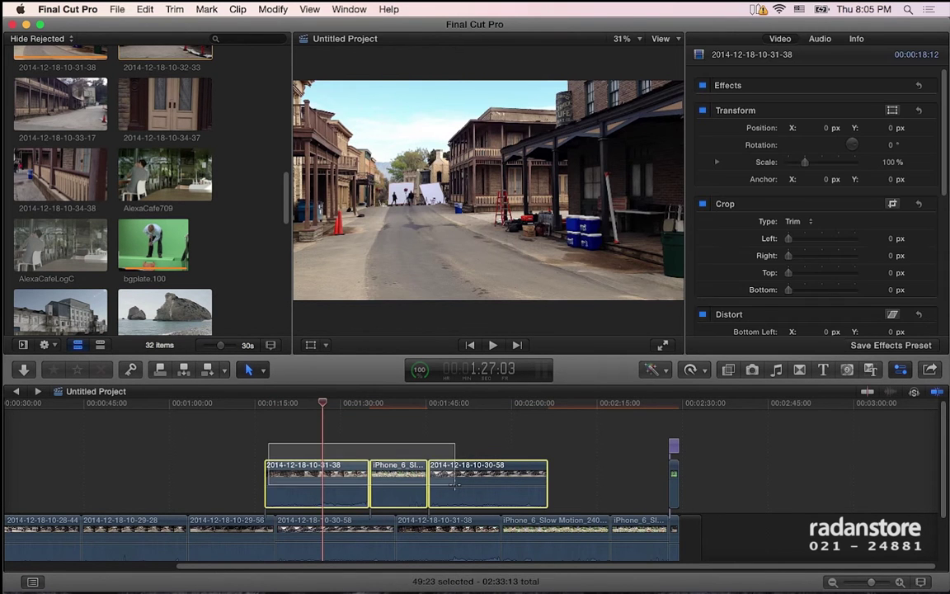
left_click(237, 9)
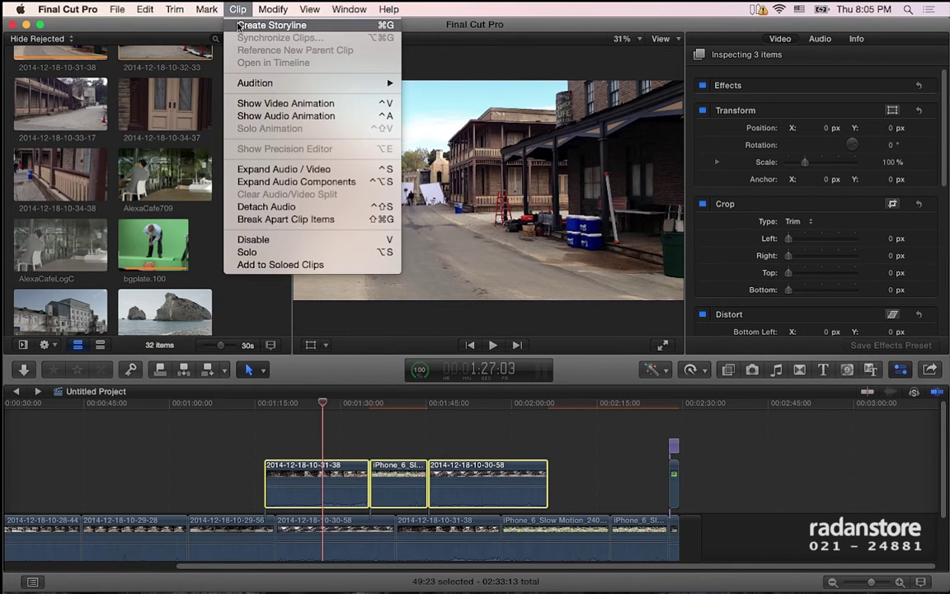
left_click(238, 26)
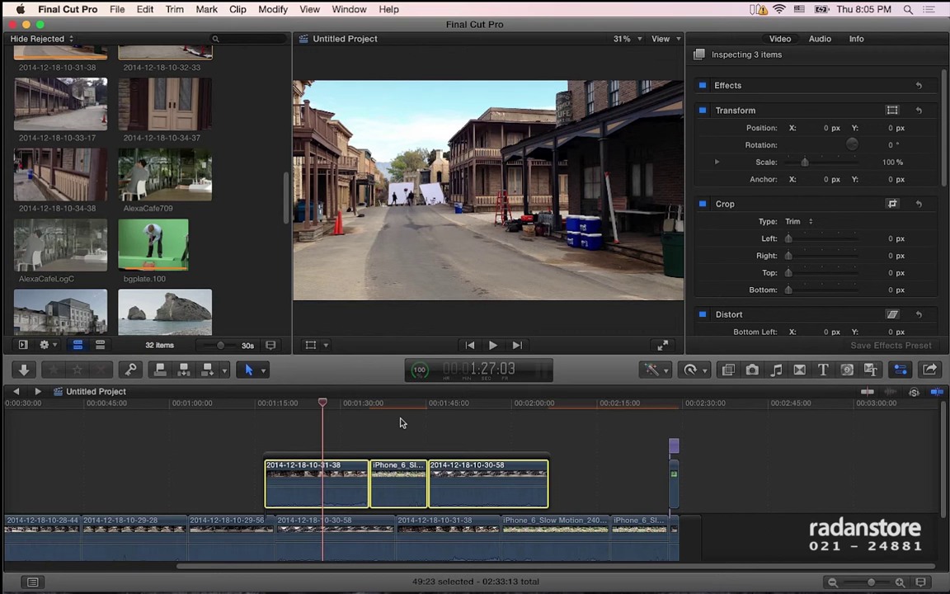
left_click_drag(334, 456, 256, 447)
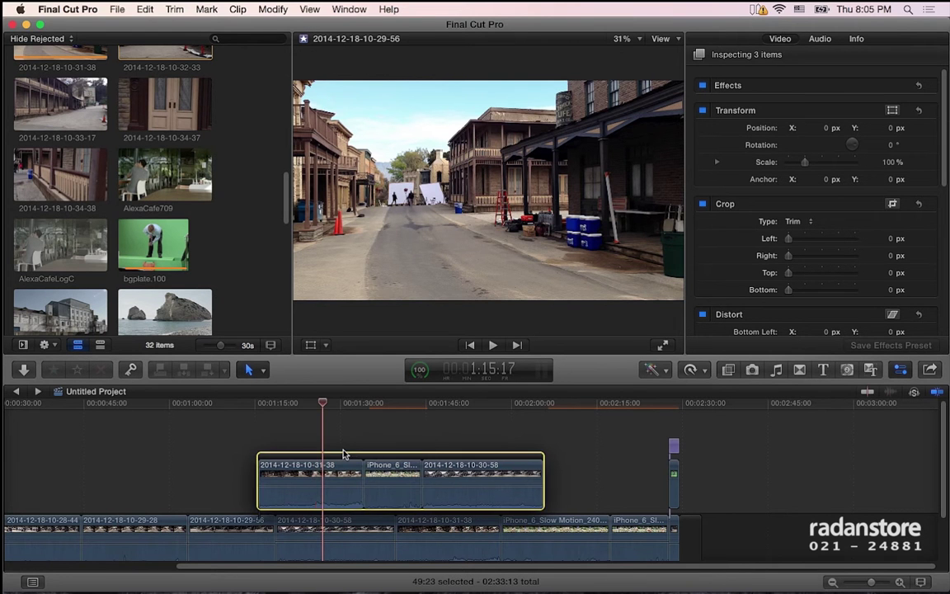
Move the connected storyline later, break it into three clips with Break Apart Clip Items, and deselect
mouse_move(256, 448)
left_mouse_down()
mouse_move(472, 459)
mouse_move(375, 449)
left_mouse_up()
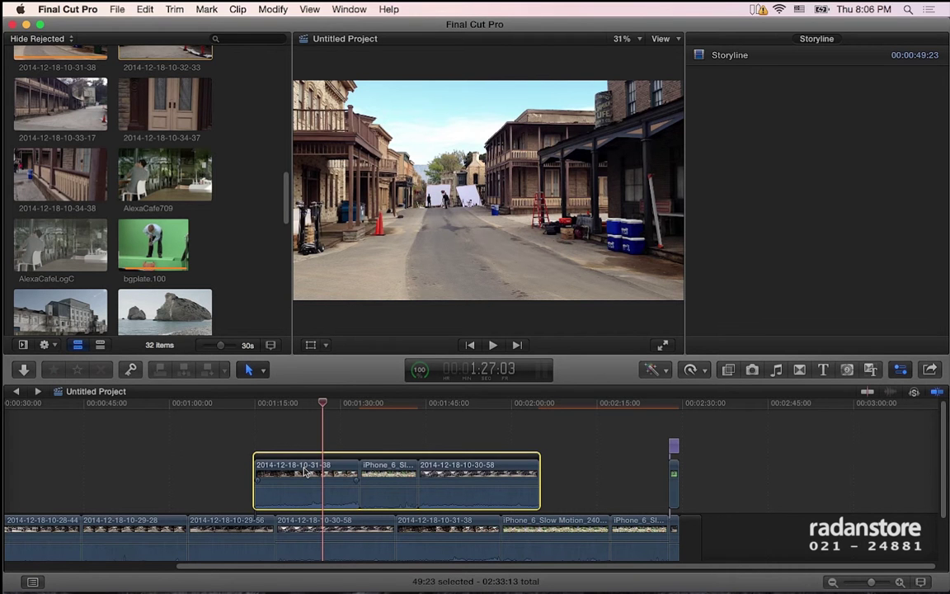
left_click(237, 9)
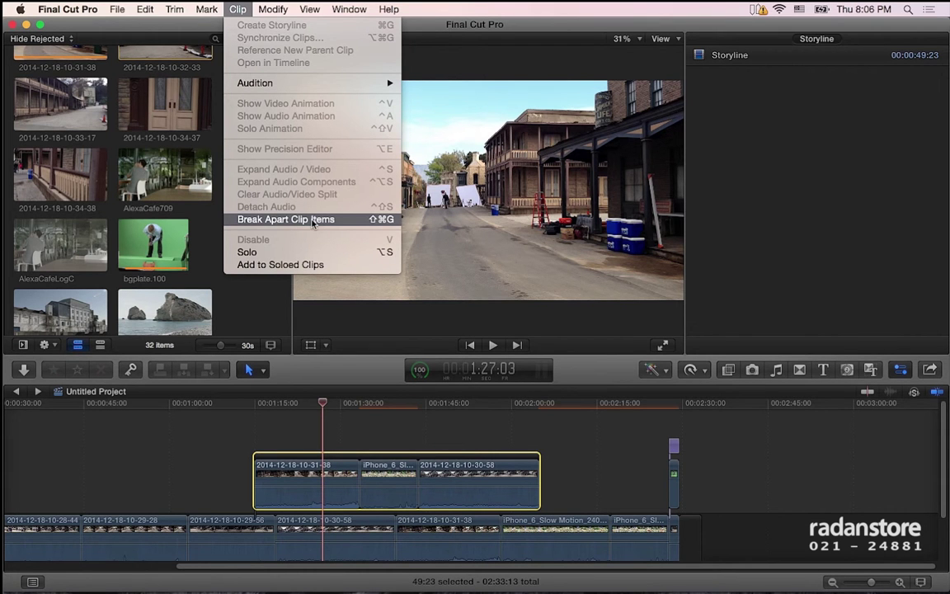
left_click(313, 221)
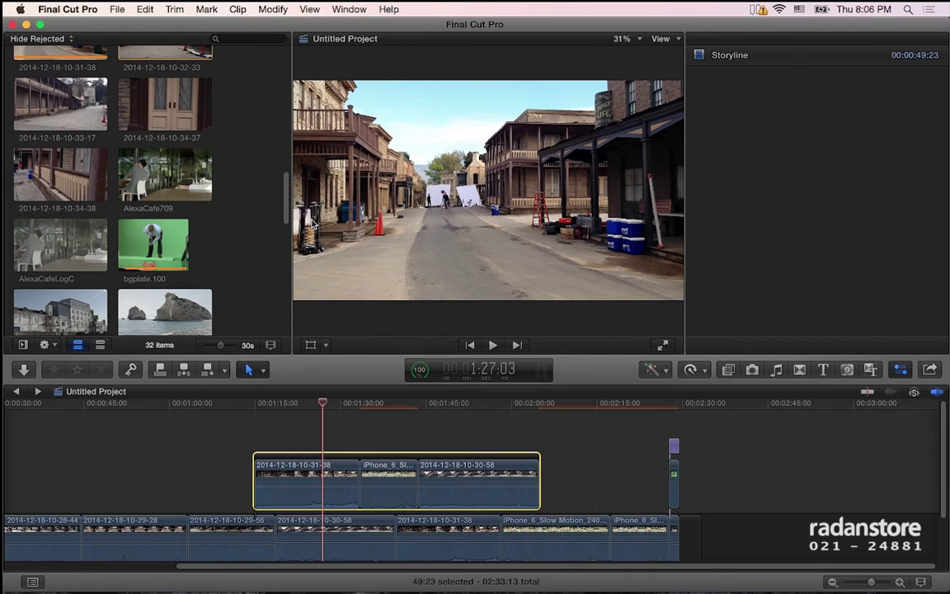
key("super+4")
left_click(357, 443)
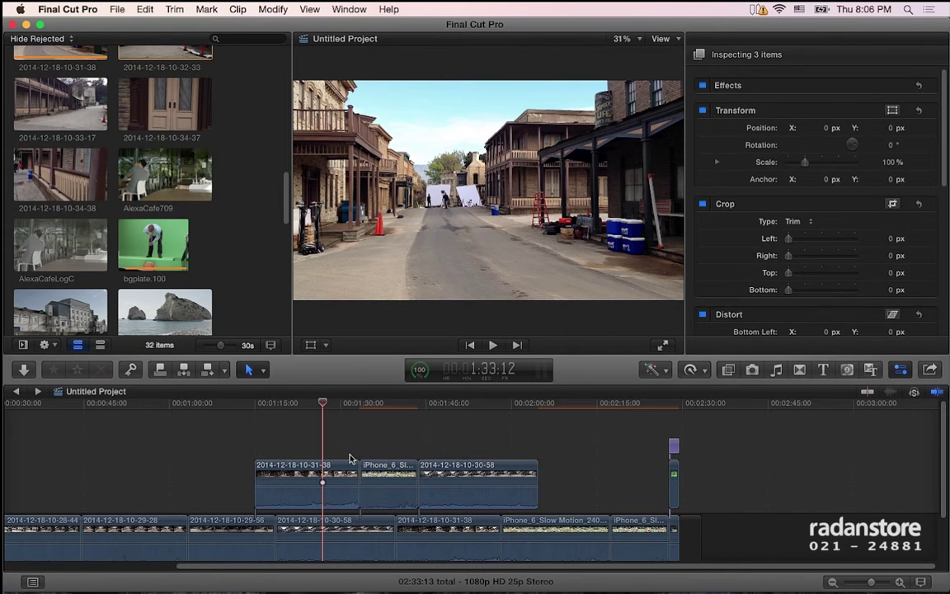
key("super+4")
key("super+4")
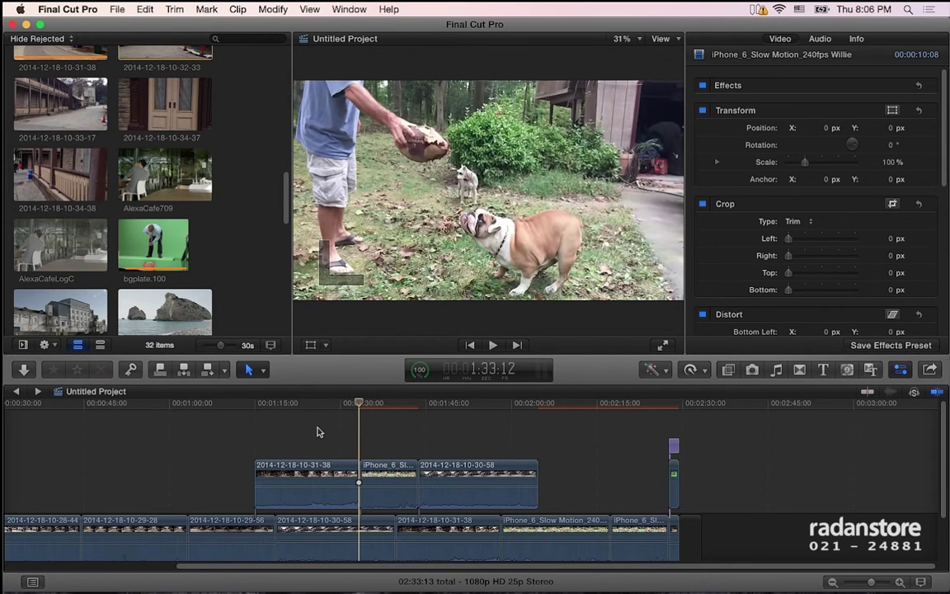
mouse_move(348, 466)
left_mouse_down()
mouse_move(384, 421)
mouse_move(422, 445)
left_mouse_up()
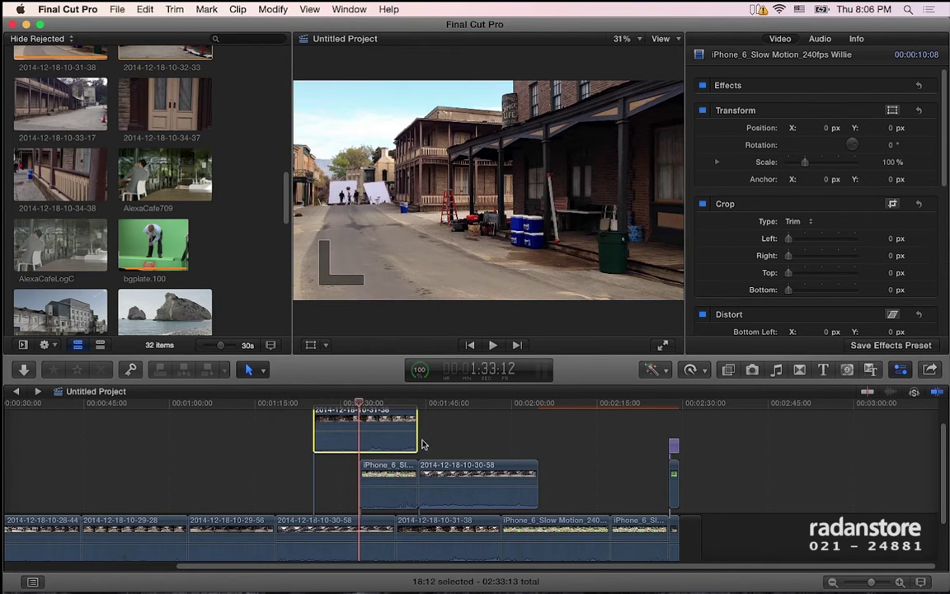
left_click_drag(482, 456, 358, 373)
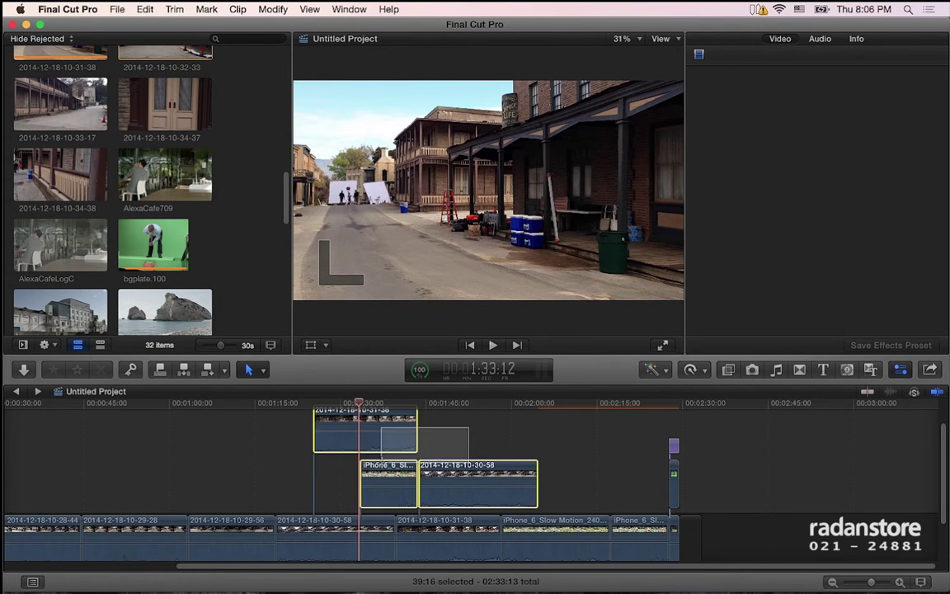
left_click(238, 9)
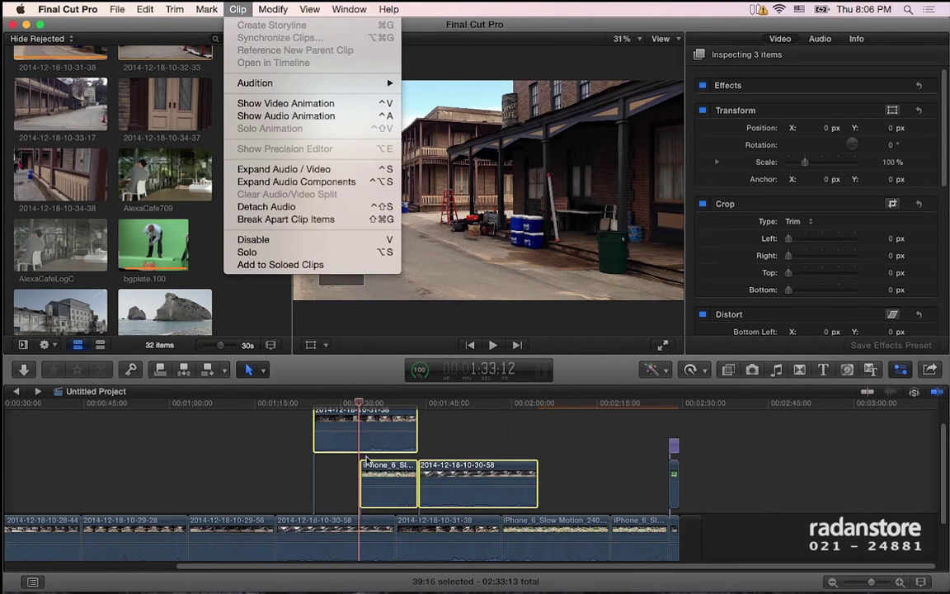
left_click(353, 390)
left_click_drag(356, 427, 299, 478)
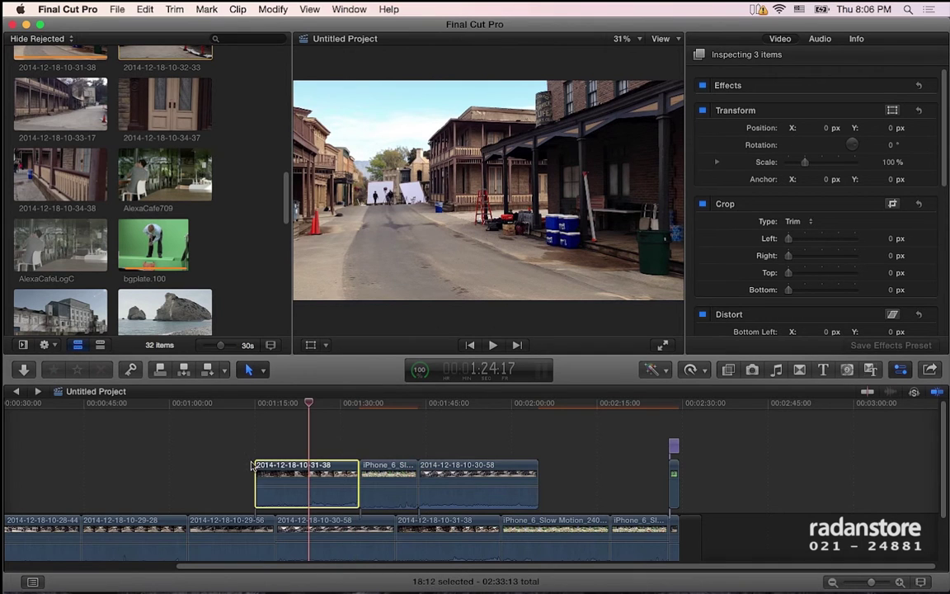
left_click_drag(487, 451, 343, 464)
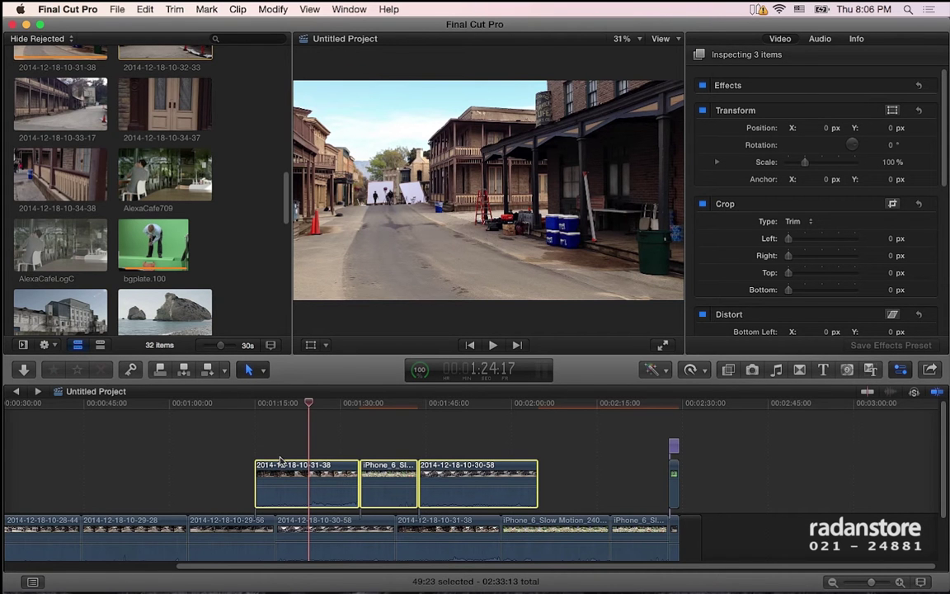
key("cmd+equal")
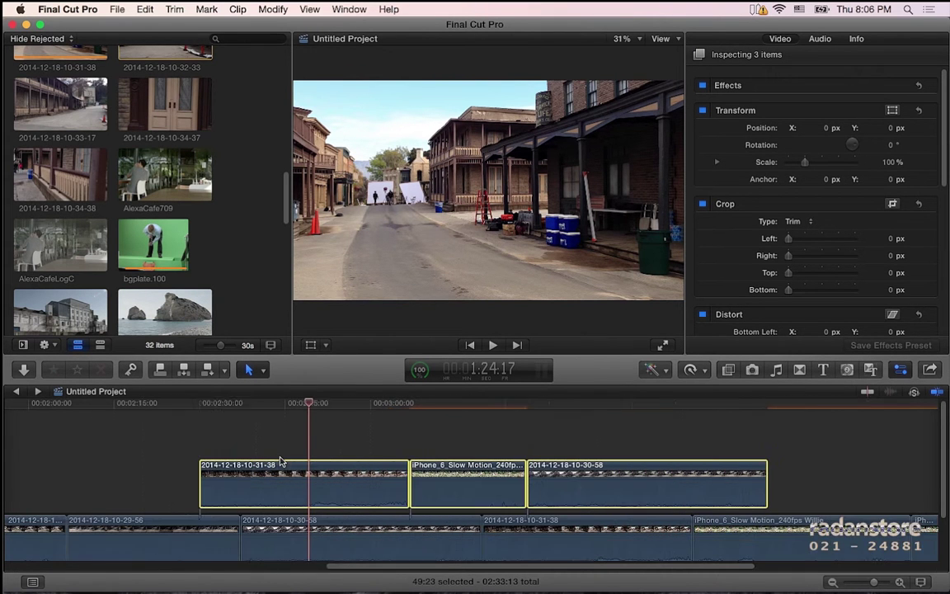
scroll(372, 487, "right", 5)
scroll(371, 486, "right", 3)
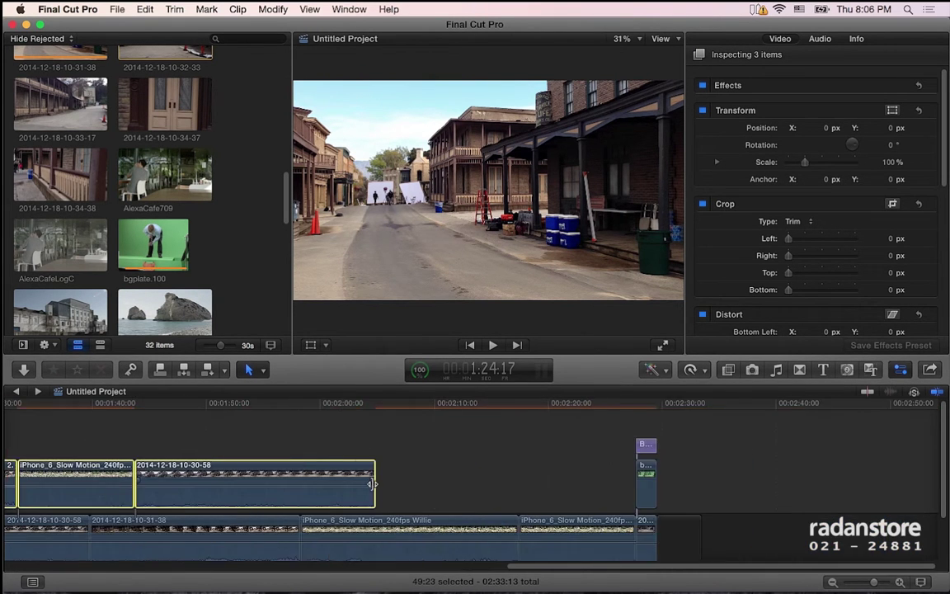
left_click(647, 402)
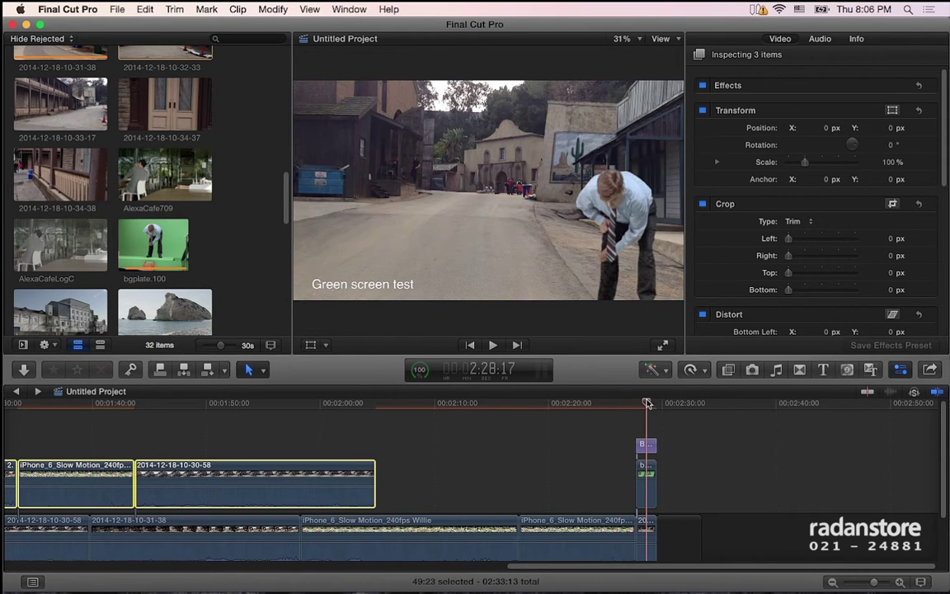
key("super+equal")
key("super+equal")
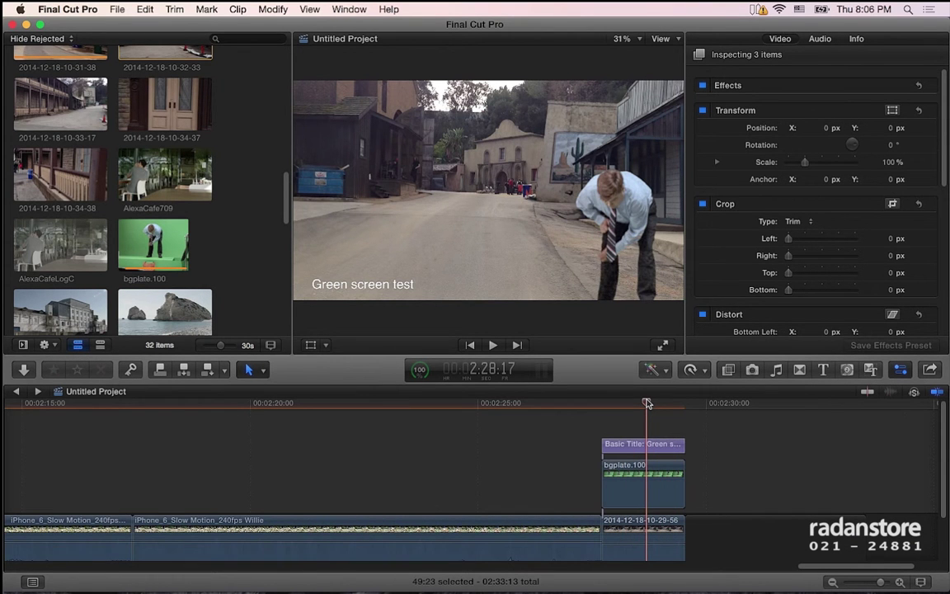
scroll(499, 457, "right", 3)
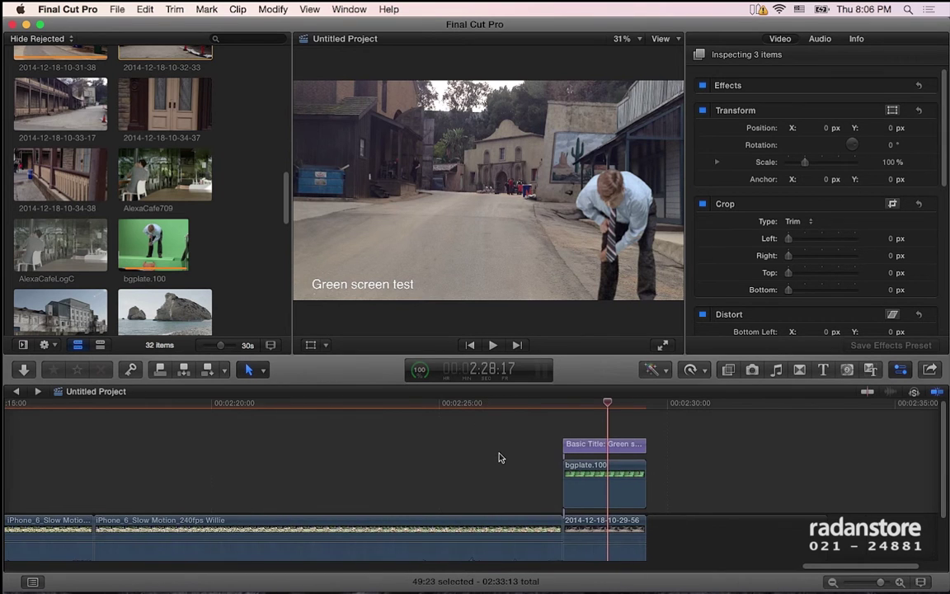
scroll(499, 458, "right", 1)
scroll(462, 460, "right", 5)
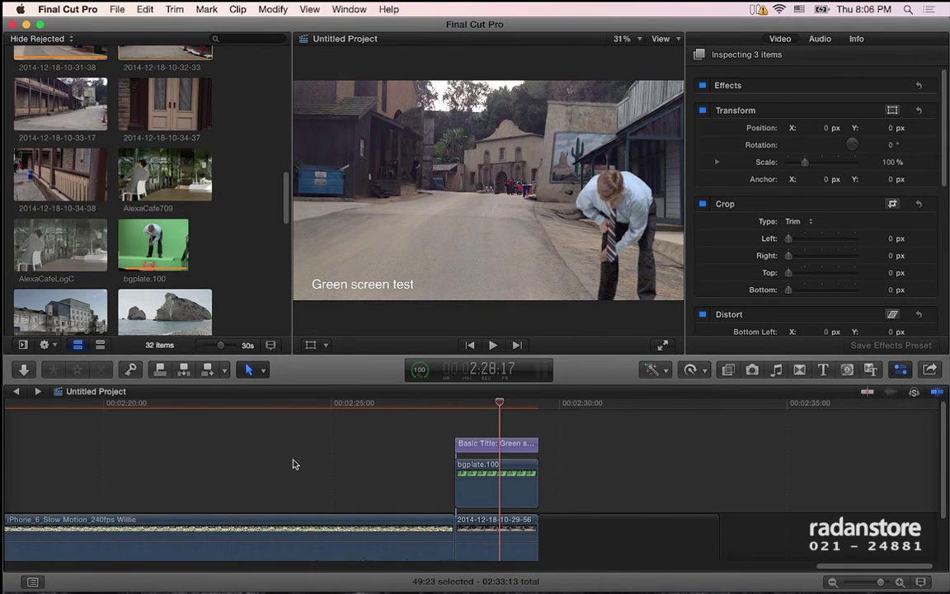
scroll(293, 464, "down", 3)
scroll(293, 464, "up", 2)
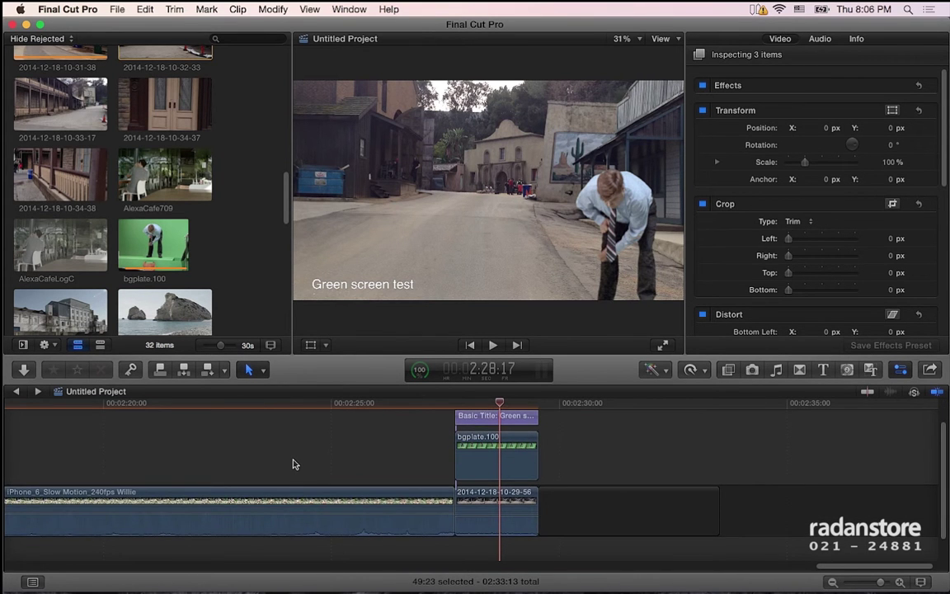
scroll(292, 464, "up", 1)
scroll(293, 464, "up", 1)
left_click(476, 404)
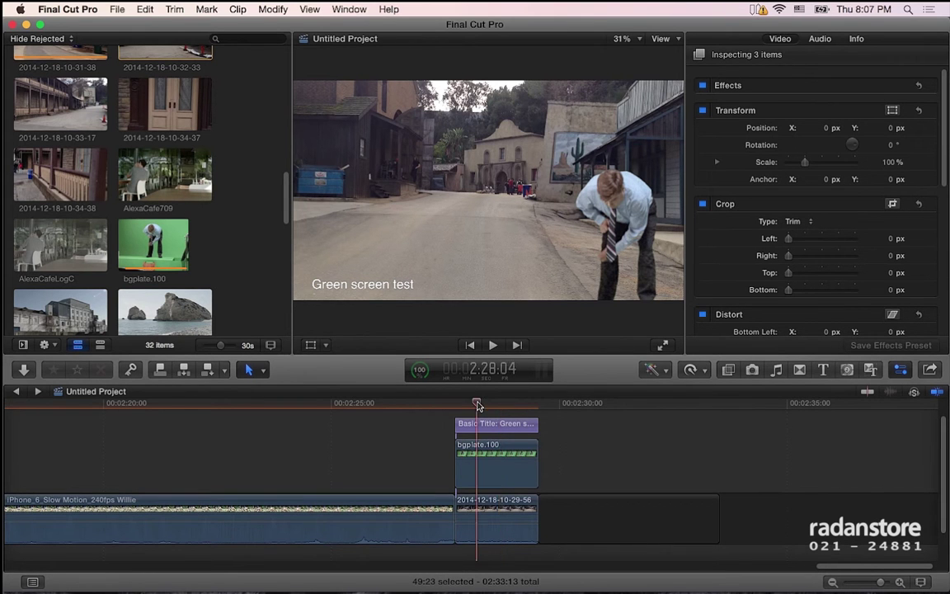
left_click_drag(476, 404, 507, 404)
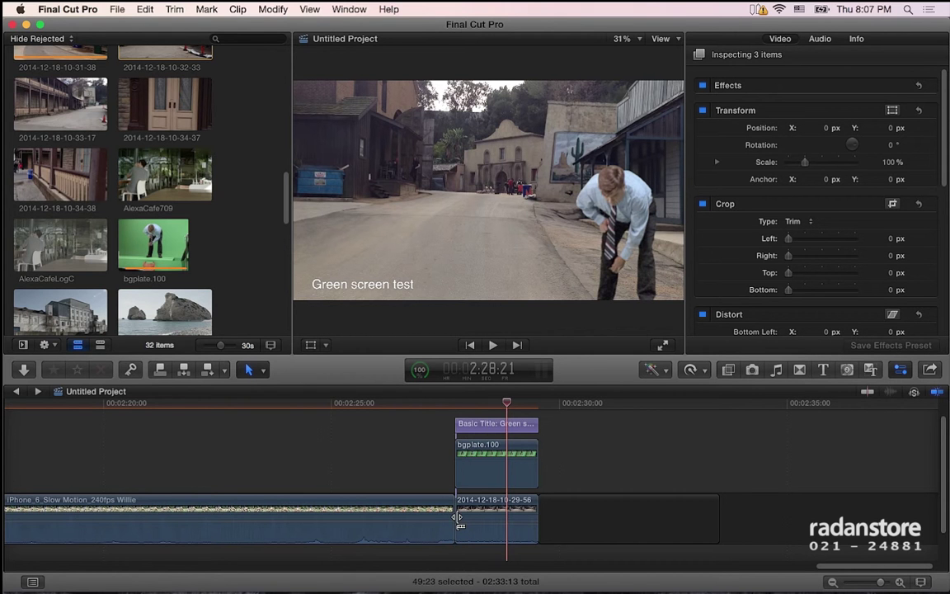
Add a cross dissolve at the green-screen edit, trimming media, adjust its length, then delete it
right_click(459, 510)
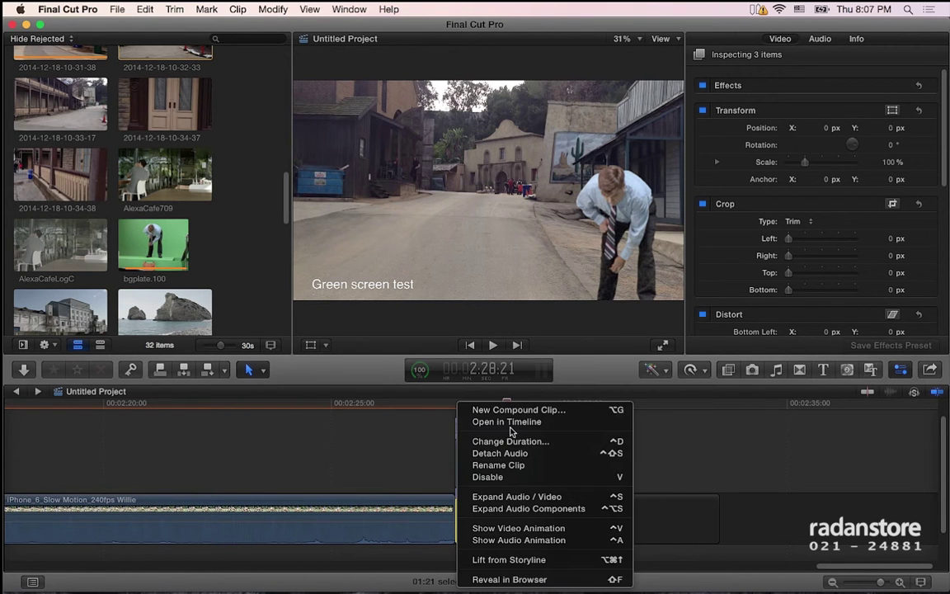
key("Escape")
key("super+t")
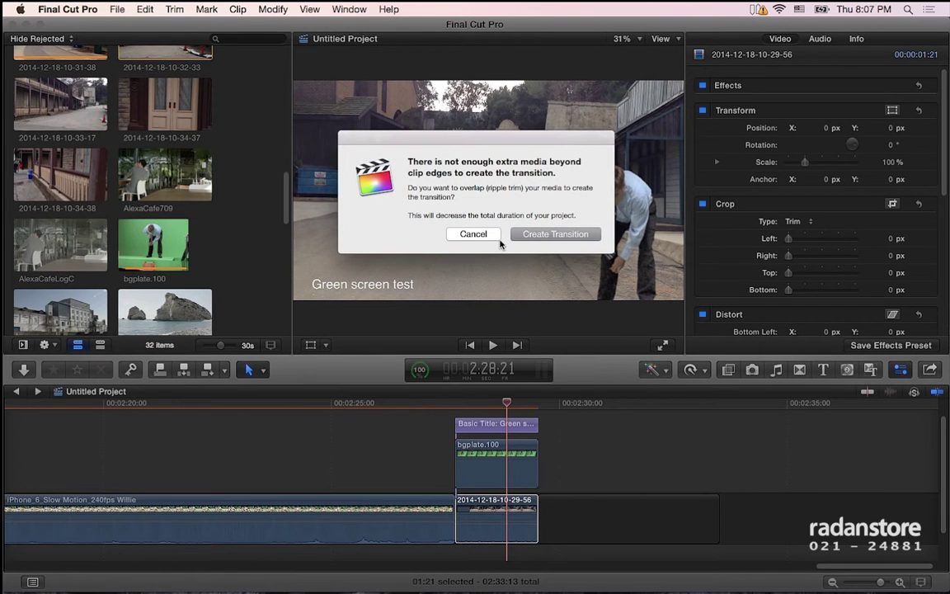
left_click(524, 234)
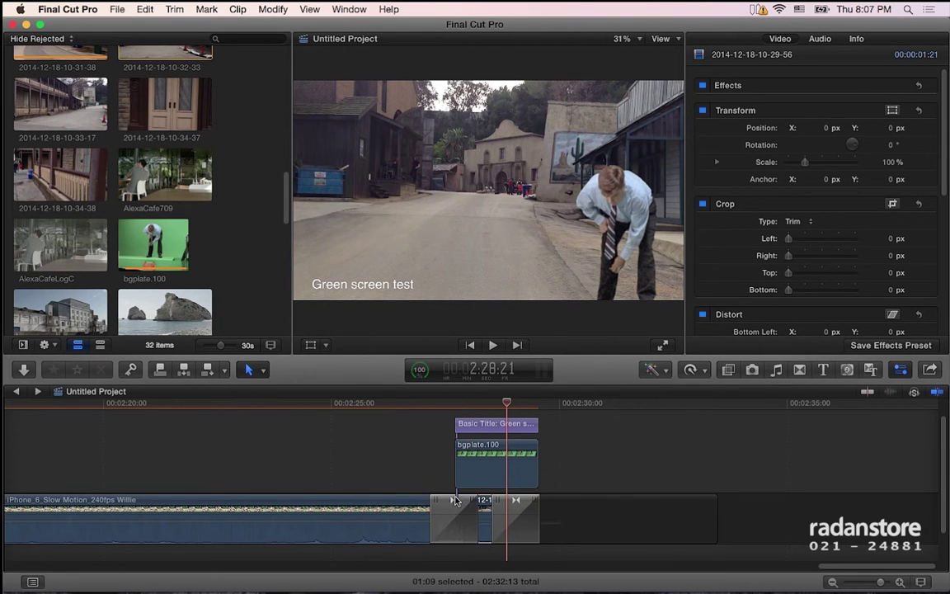
left_click_drag(456, 501, 523, 514)
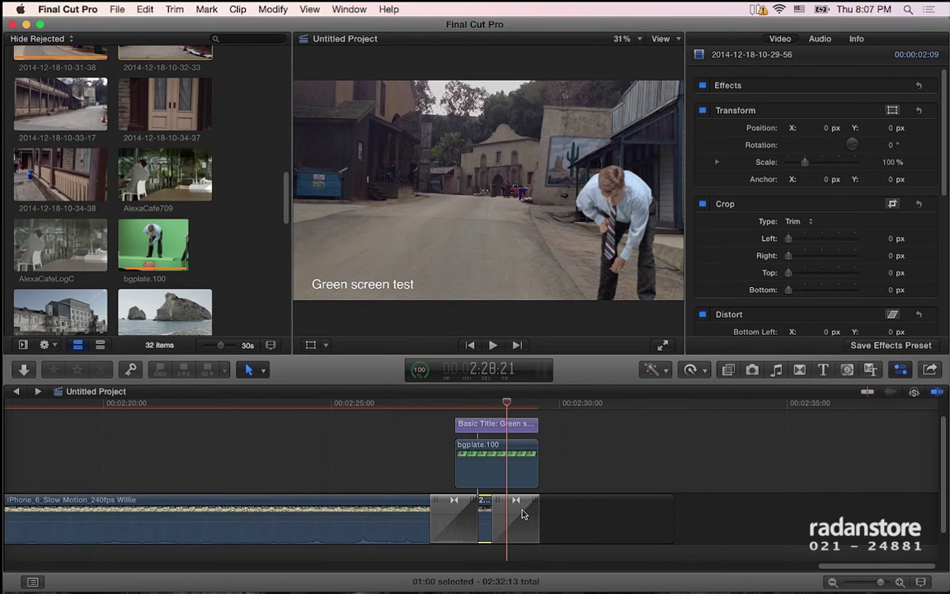
left_click(522, 514)
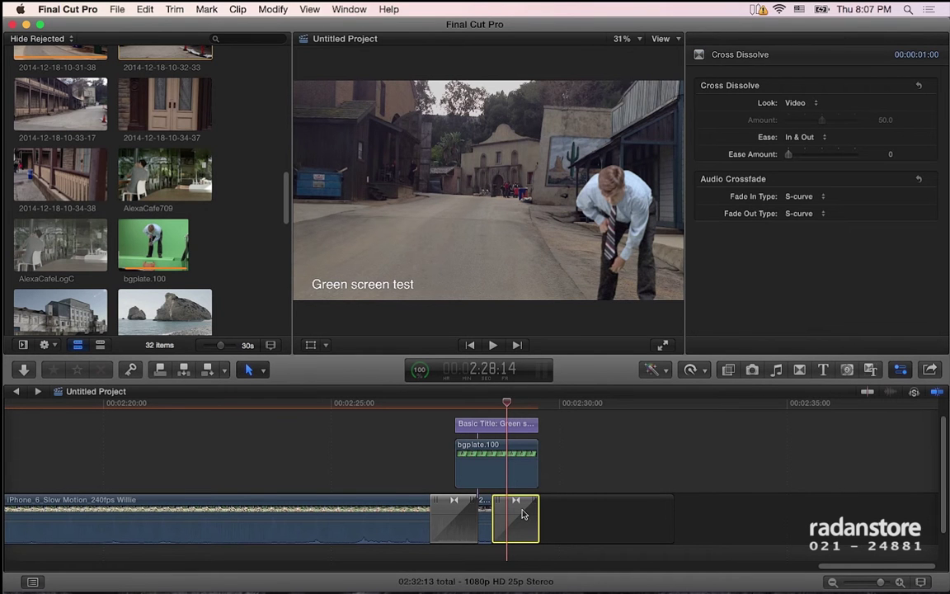
key("Delete")
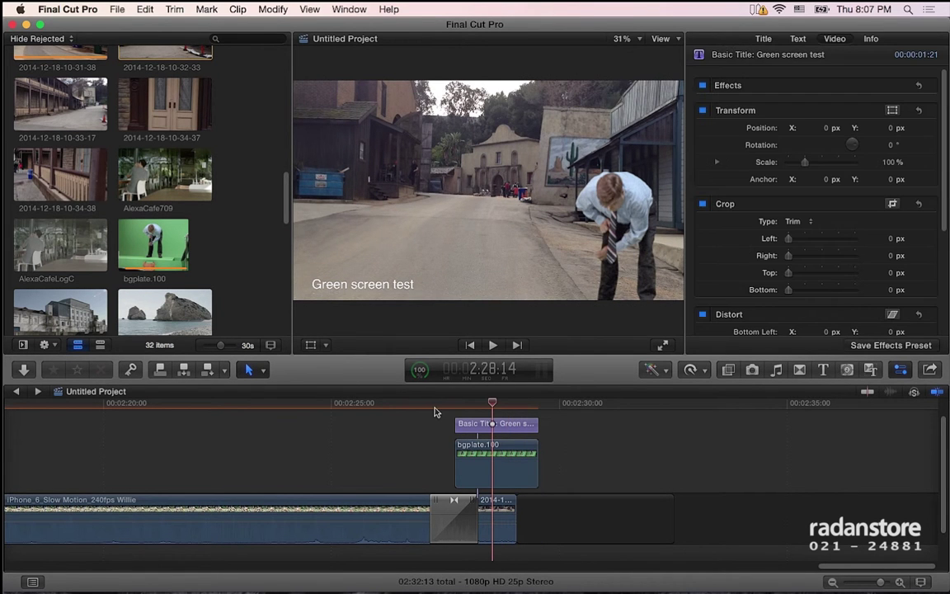
Remove the remaining cross dissolve to leave plain cuts, and select the title and bgplate.100 clips
left_click(430, 404)
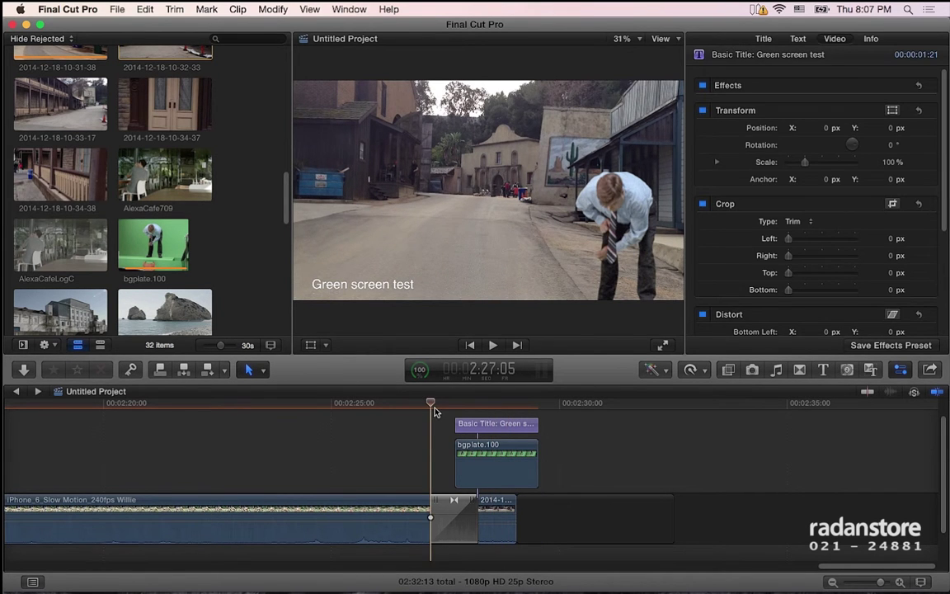
left_click_drag(446, 405, 474, 405)
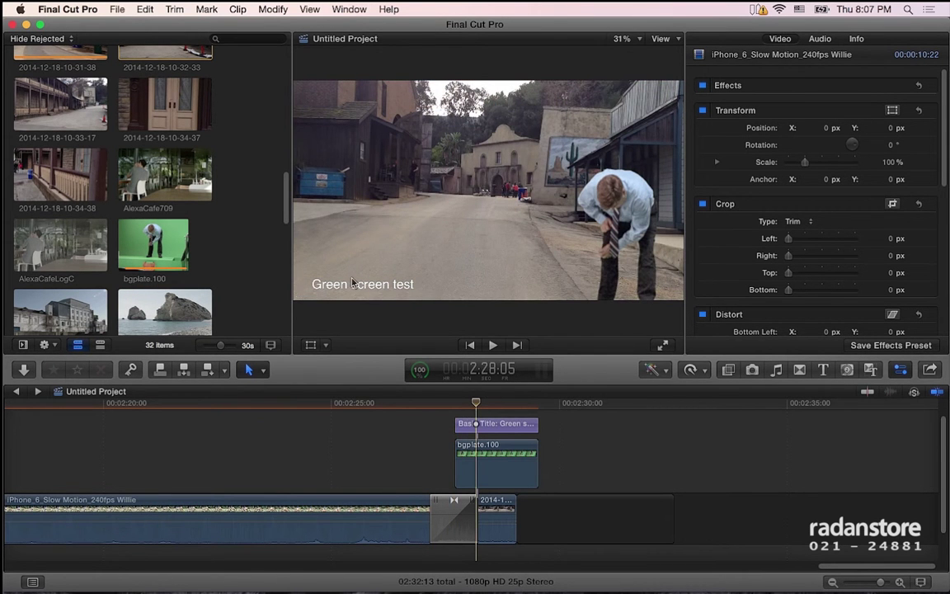
left_click(330, 282)
left_click(459, 510)
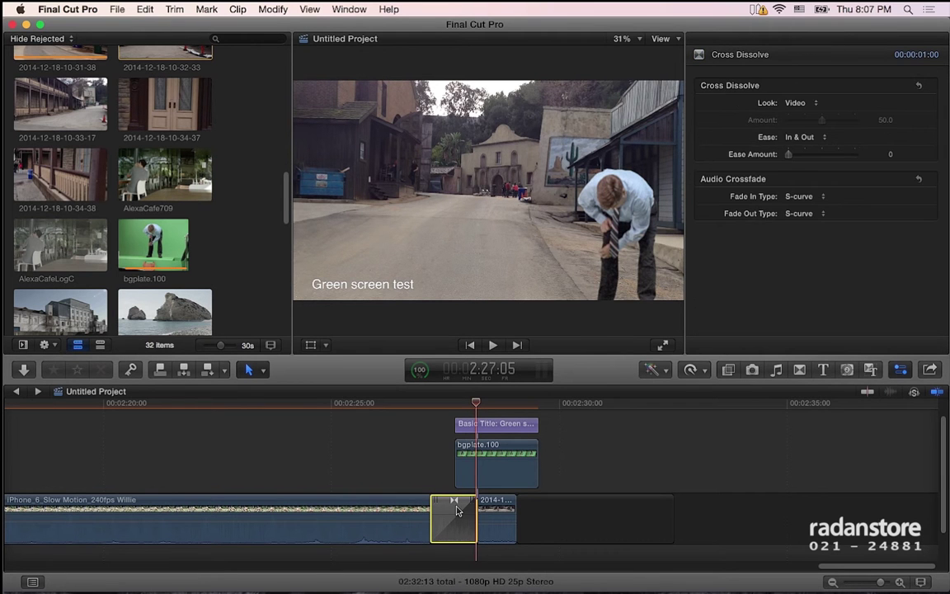
key("Delete")
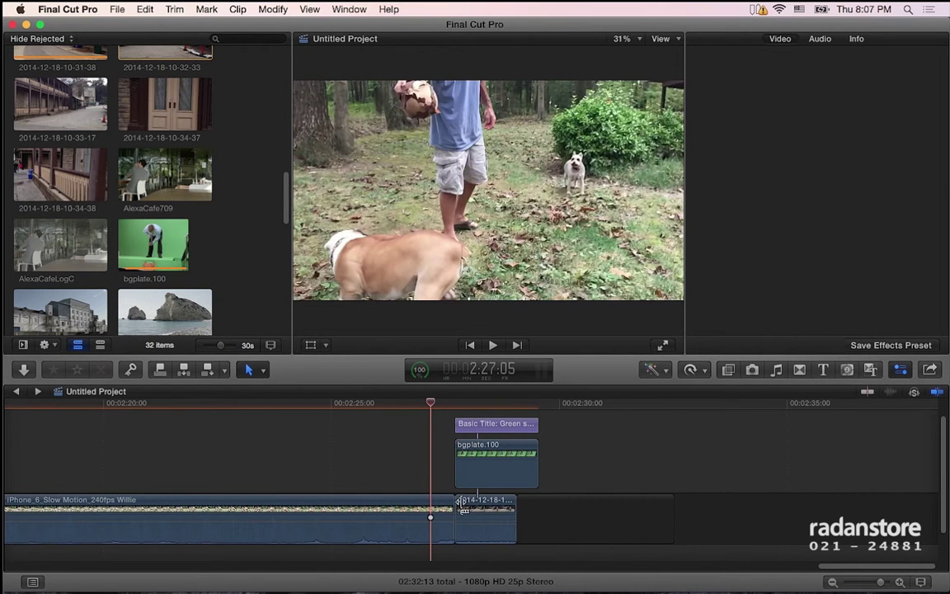
key("super+z")
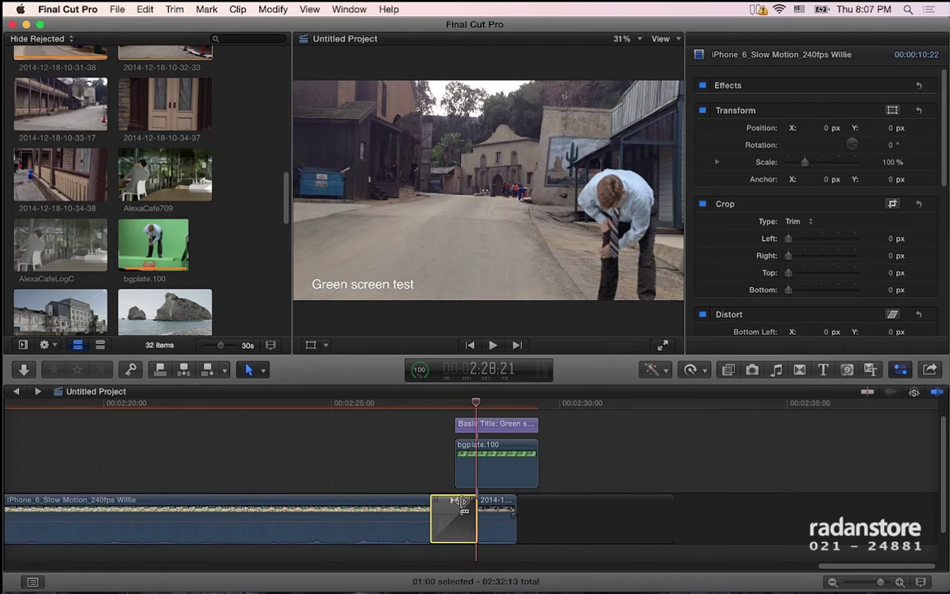
key("super+t")
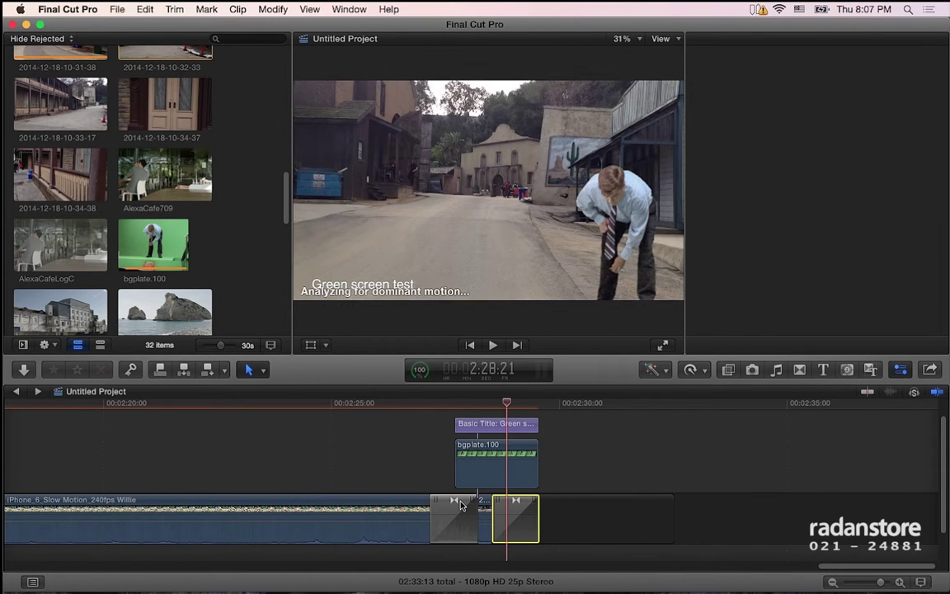
key("super+z")
key("super+z")
left_click(487, 437)
left_click(487, 462, "super")
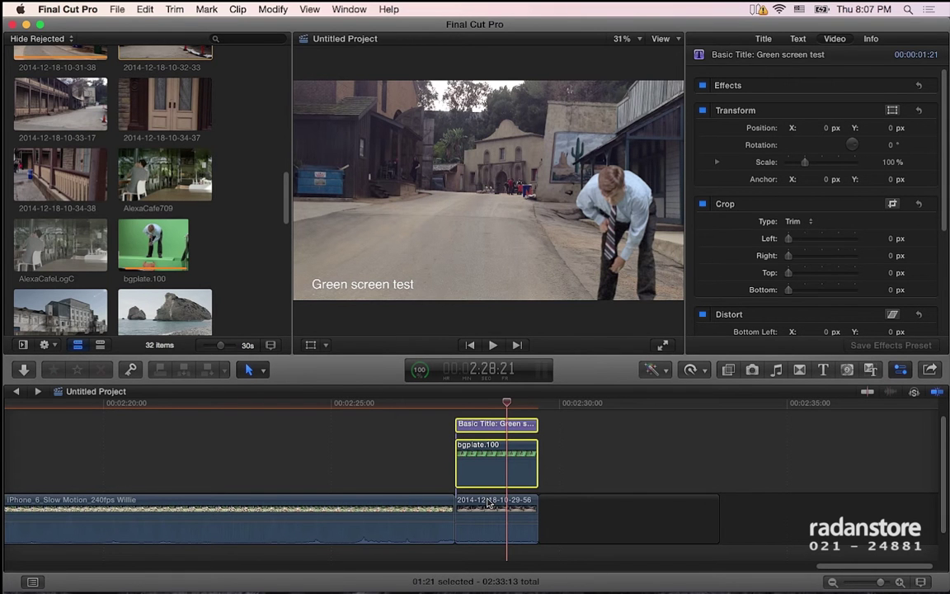
Add the green-screen clip to the selection and start, then cancel, a new compound clip
left_click(487, 503, "super")
left_click(117, 8)
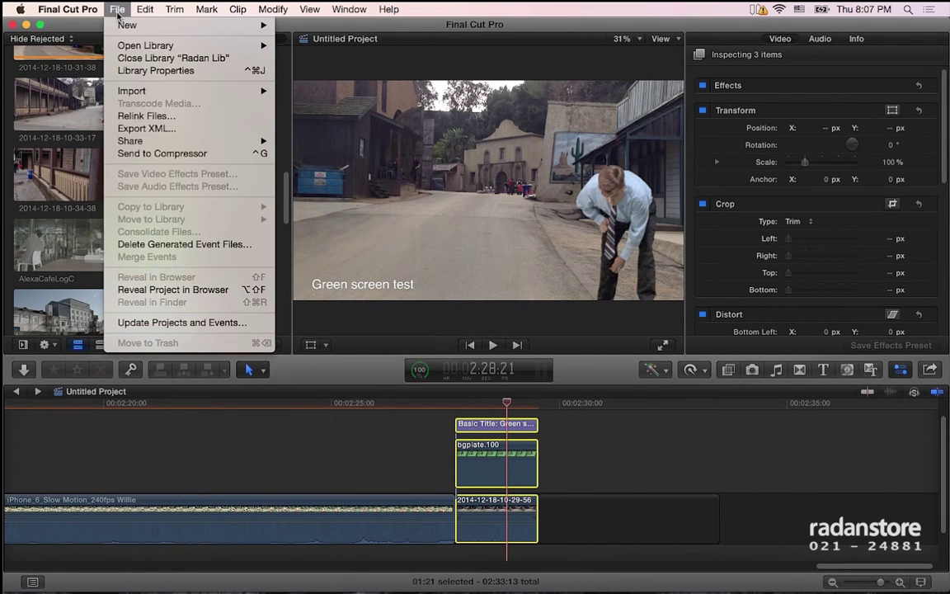
mouse_move(183, 26)
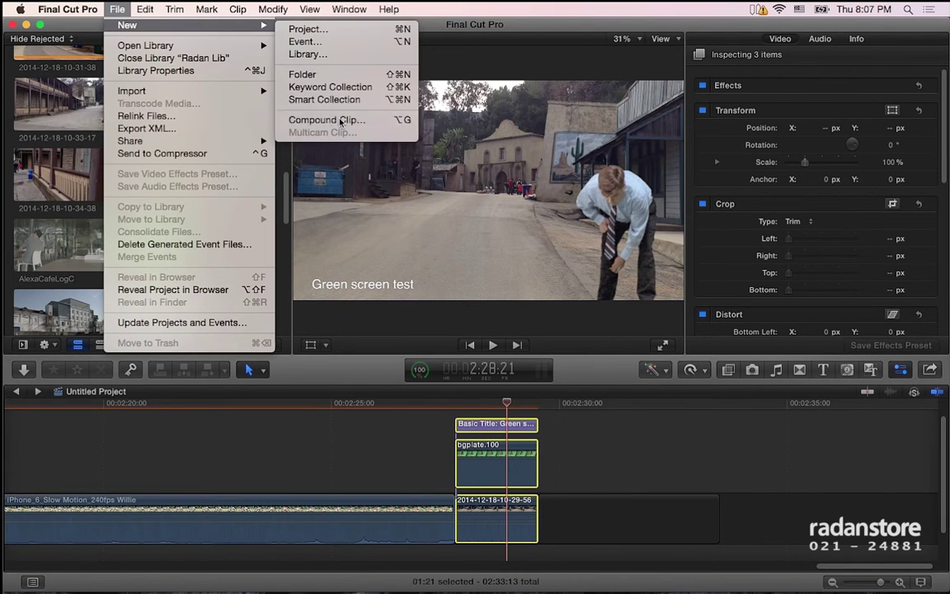
left_click(341, 121)
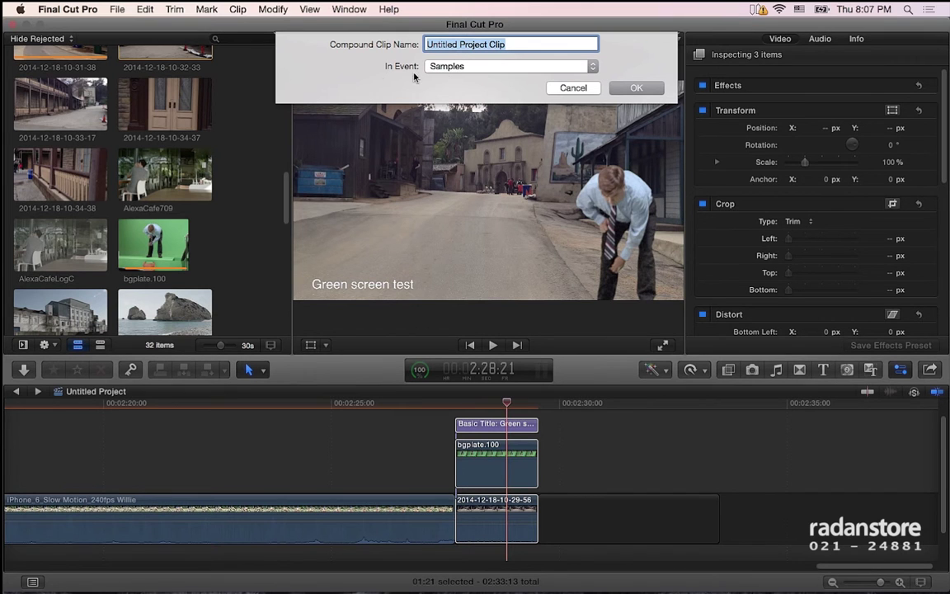
left_click(569, 88)
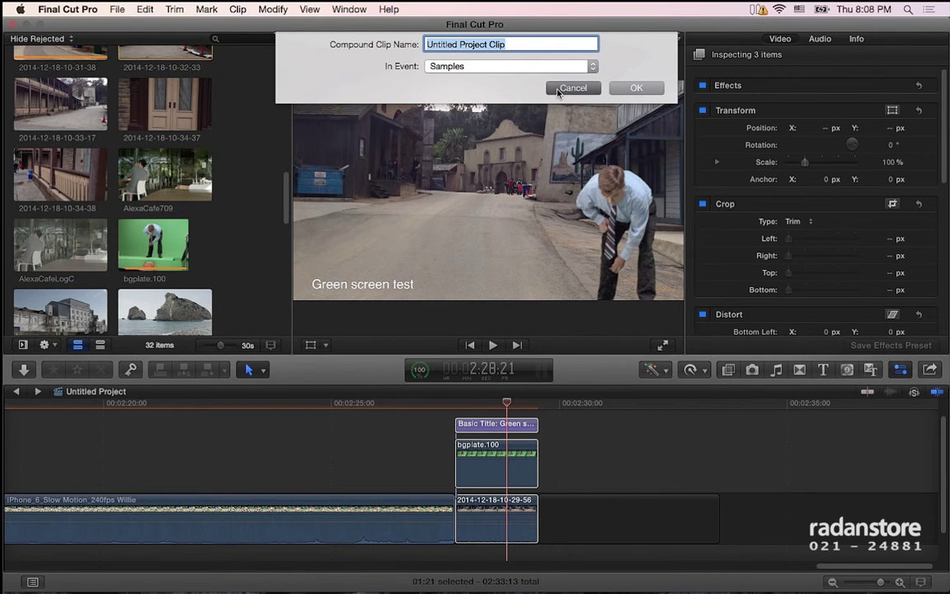
Show the libraries list, open the Samples event, then hide the list again
left_click(23, 344)
left_click(144, 273)
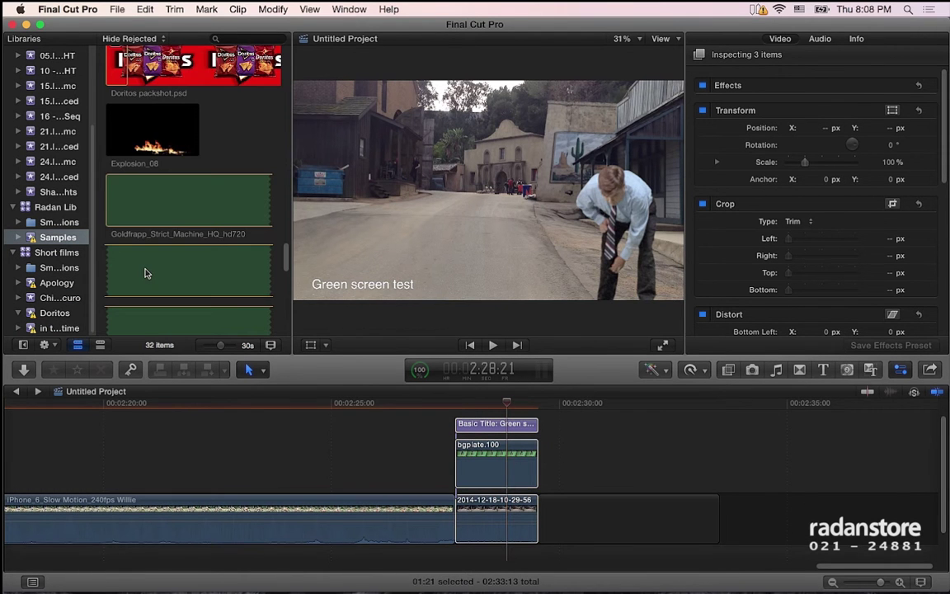
scroll(144, 273, "up", 1)
scroll(128, 253, "up", 4)
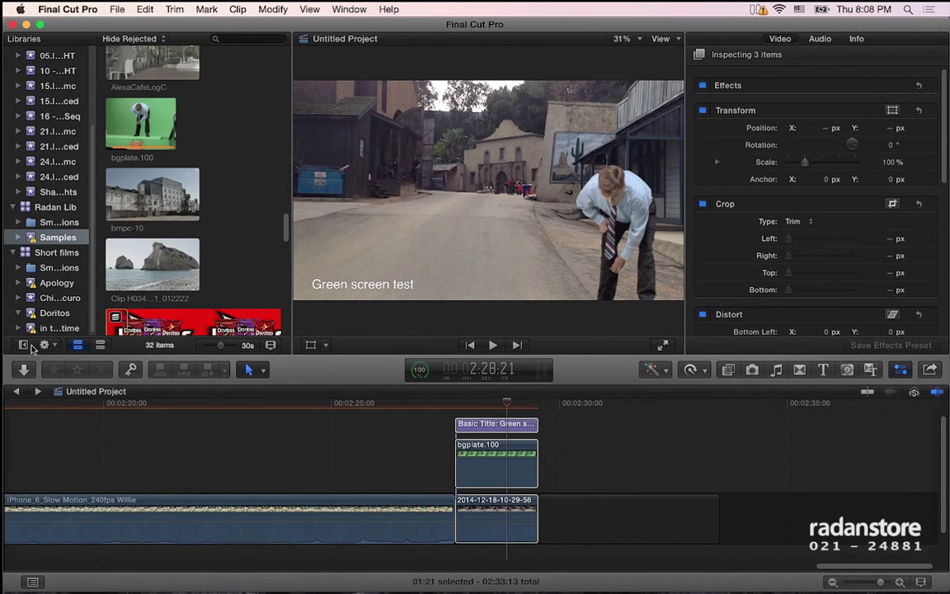
left_click(33, 327)
left_click(23, 345)
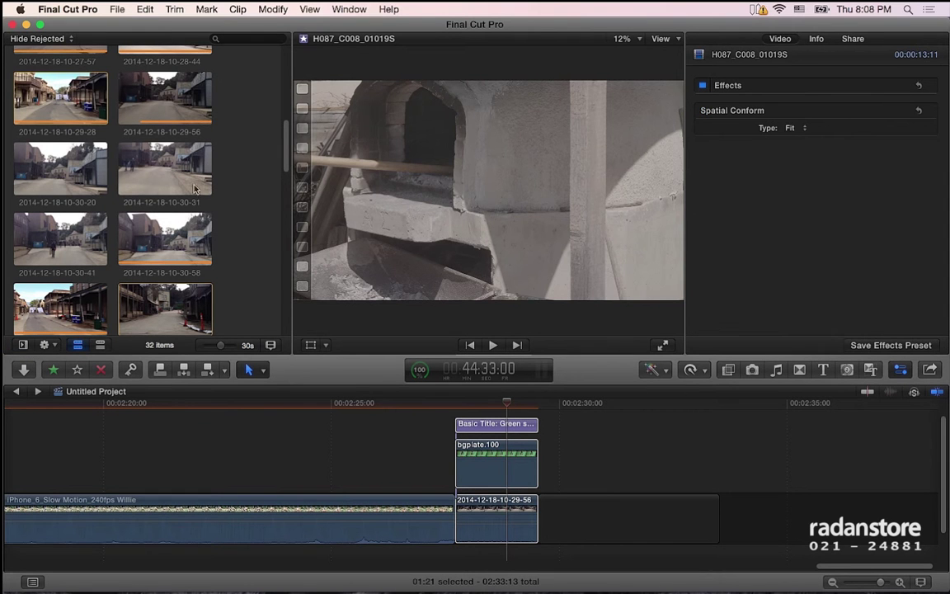
Make a new compound clip from the selected clips named 'Greenscreen test'
right_click(497, 462)
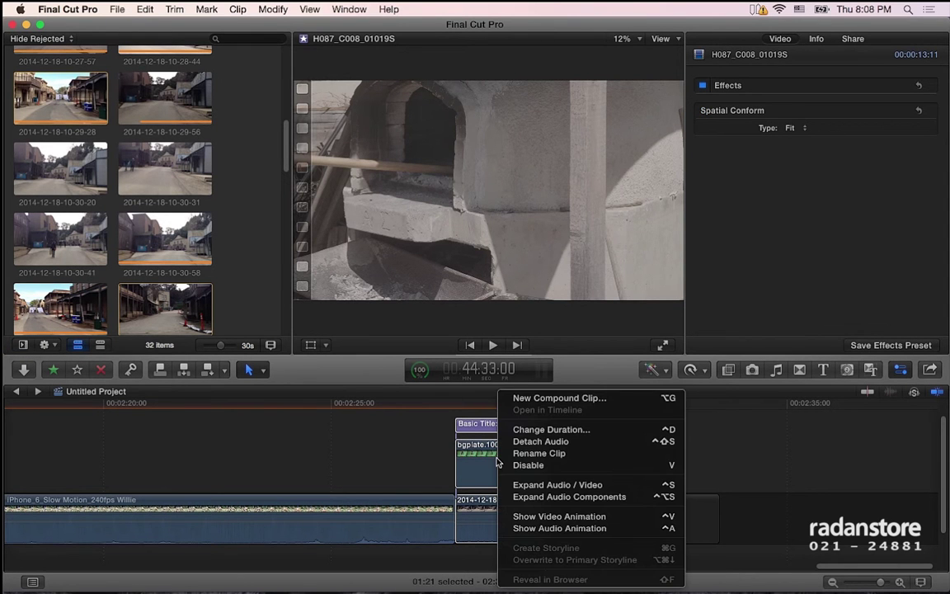
left_click(533, 400)
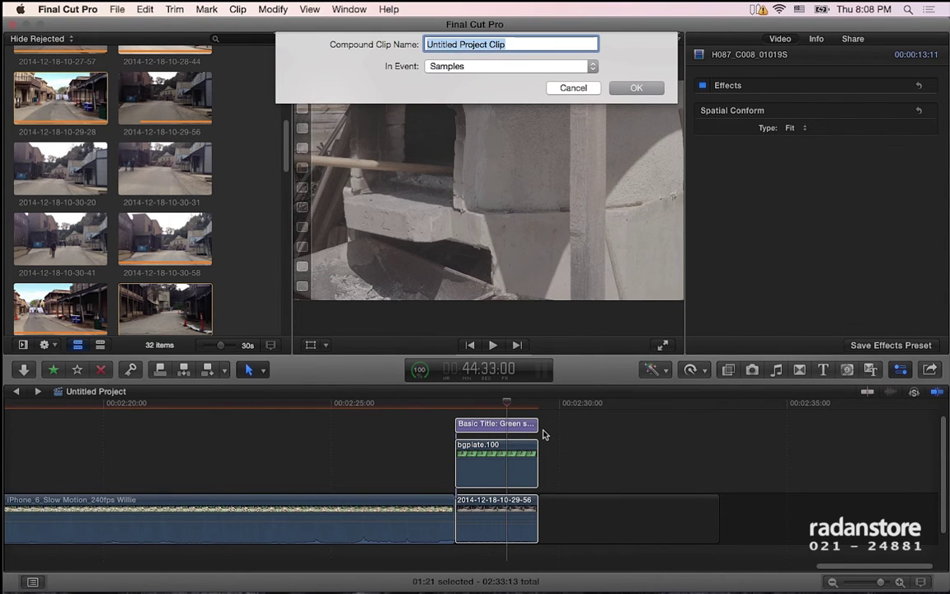
type("Gr")
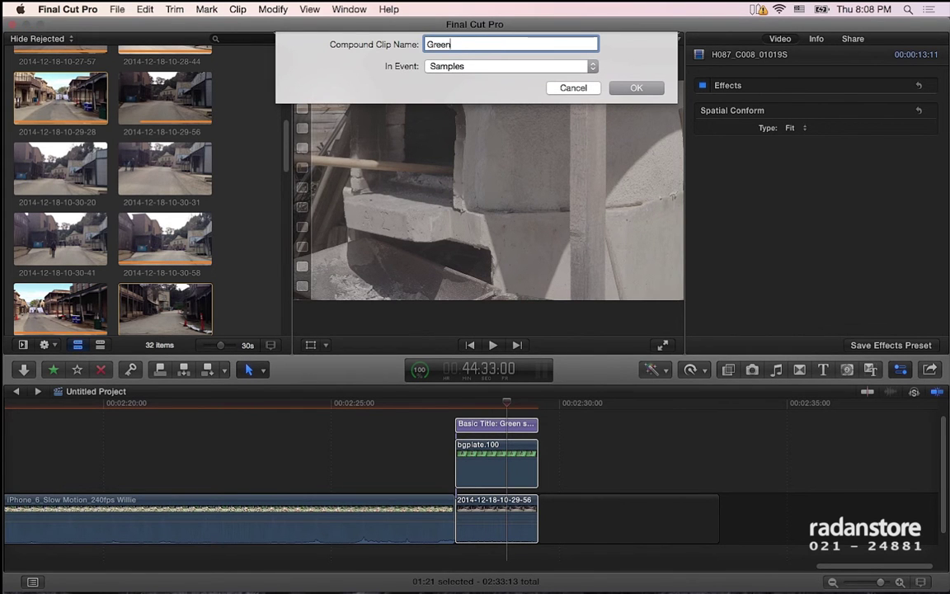
type("een")
type(" test")
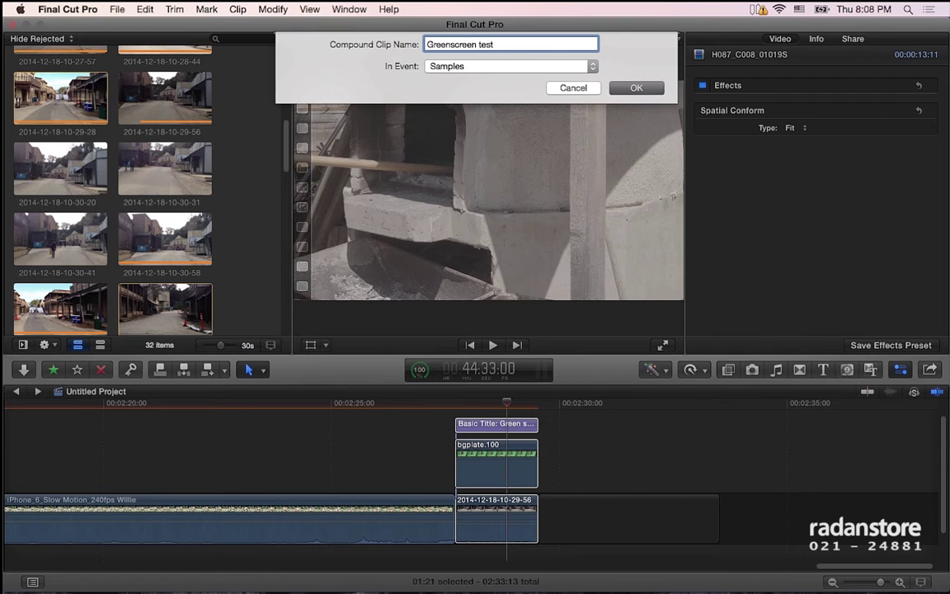
key("Return")
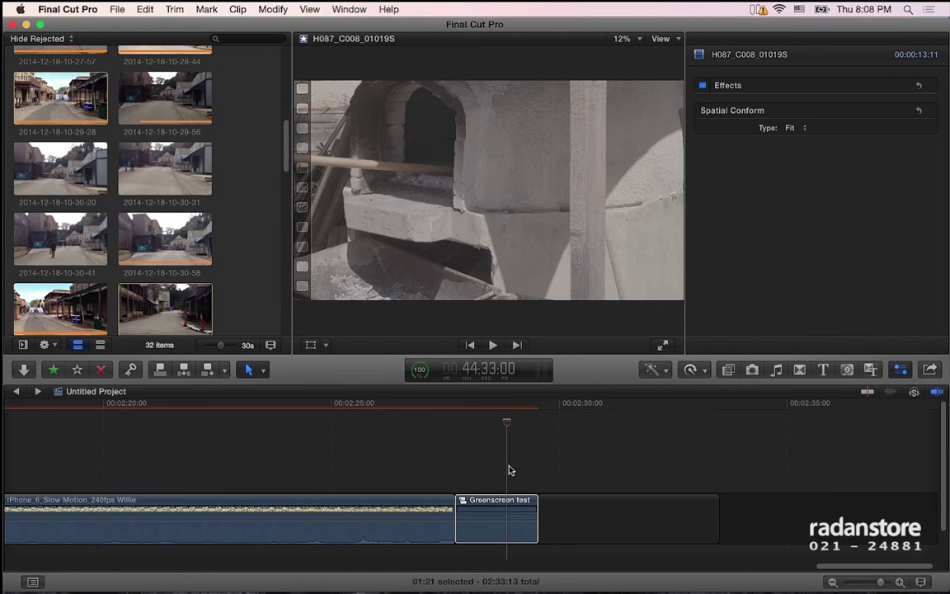
Lift the Greenscreen test clip and drop it into the later gap, then show the Effects browser
left_click(471, 403)
left_click(495, 403)
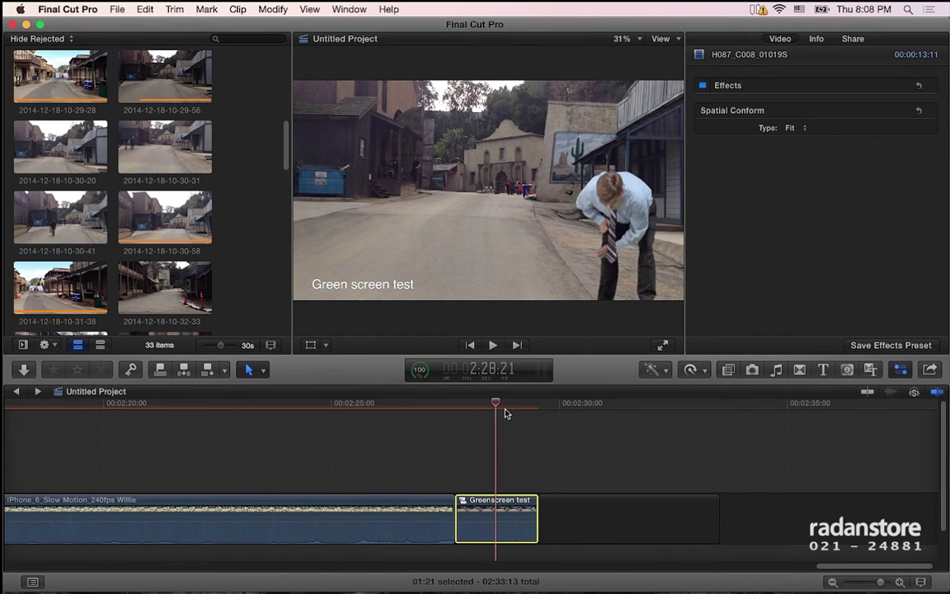
key("Up")
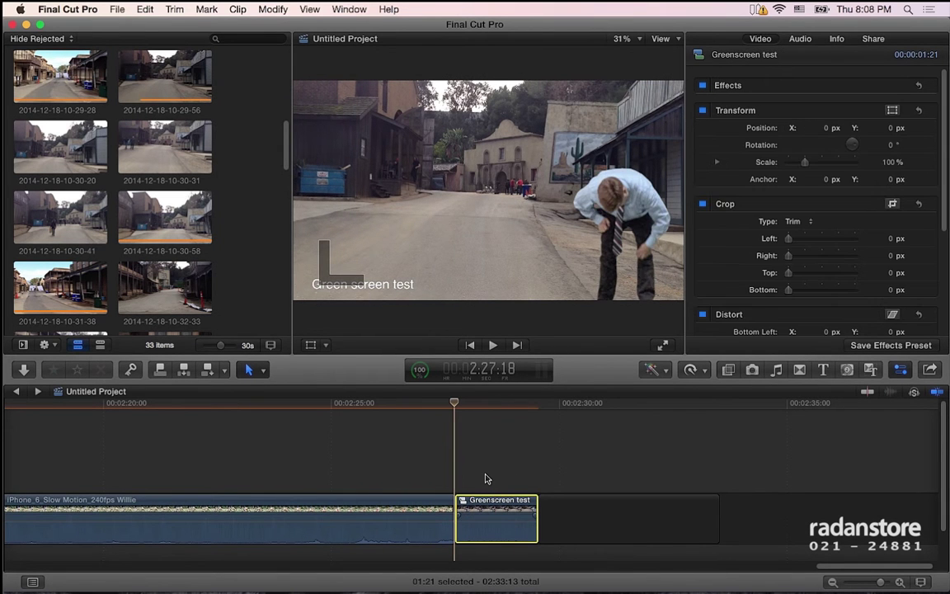
left_click_drag(500, 534, 487, 478)
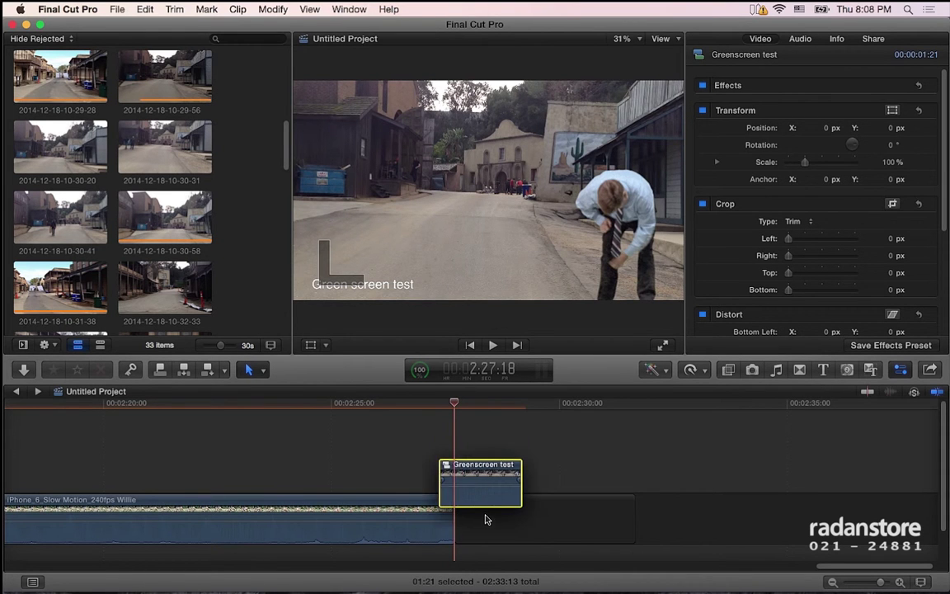
left_click_drag(486, 461, 678, 518)
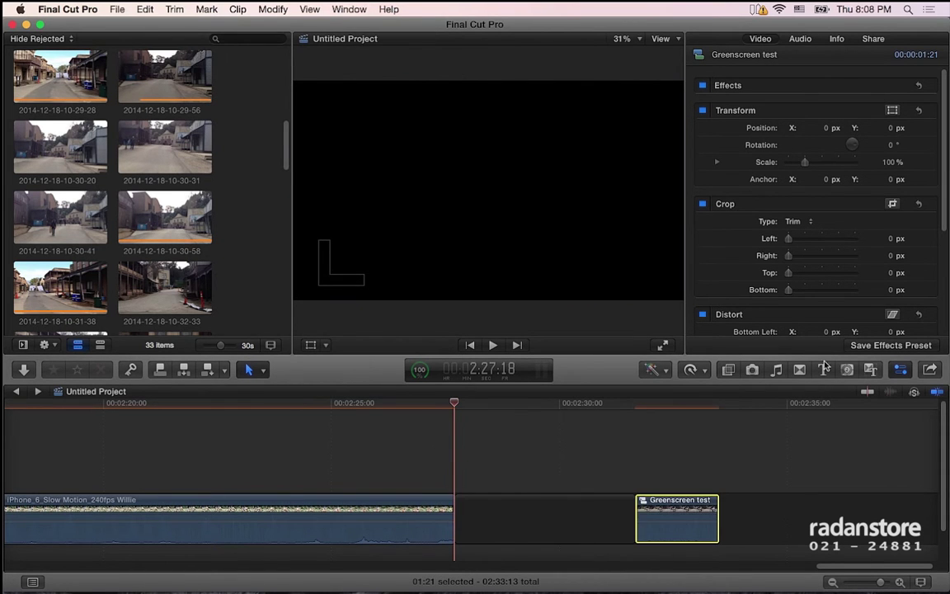
key("super+5")
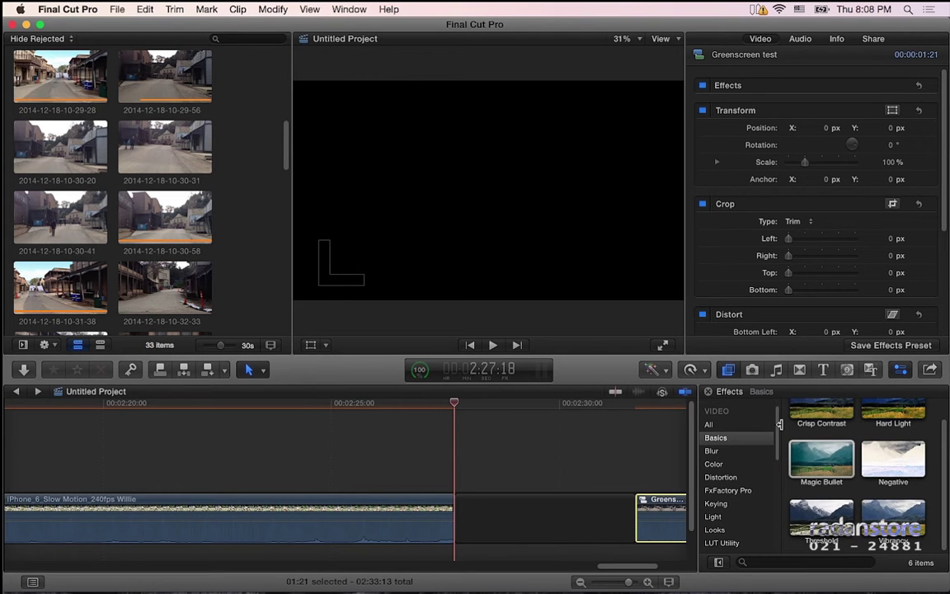
Preview the Magic Bullet and Negative effects on the clip without applying them, then close the browser
left_click(819, 471)
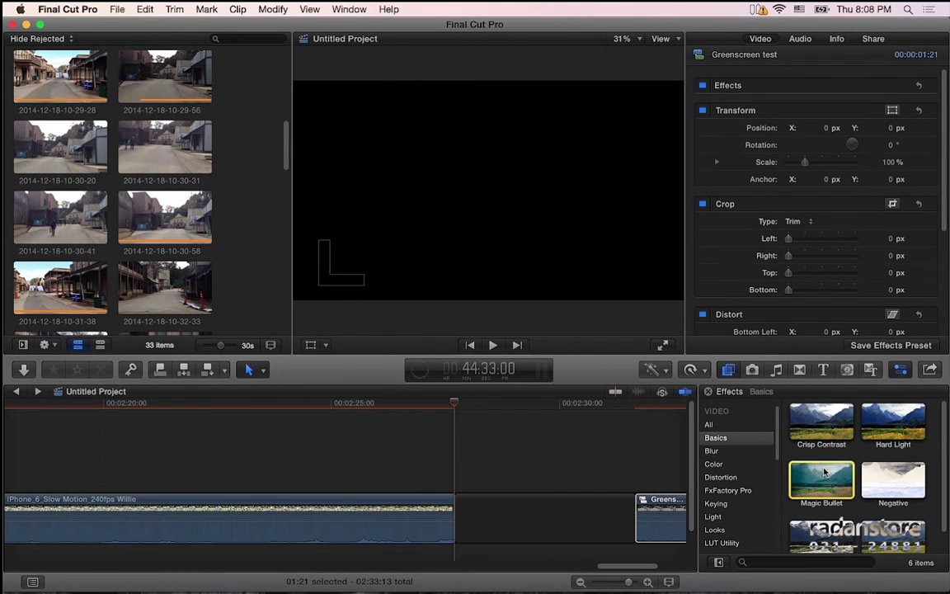
scroll(823, 471, "down", 2)
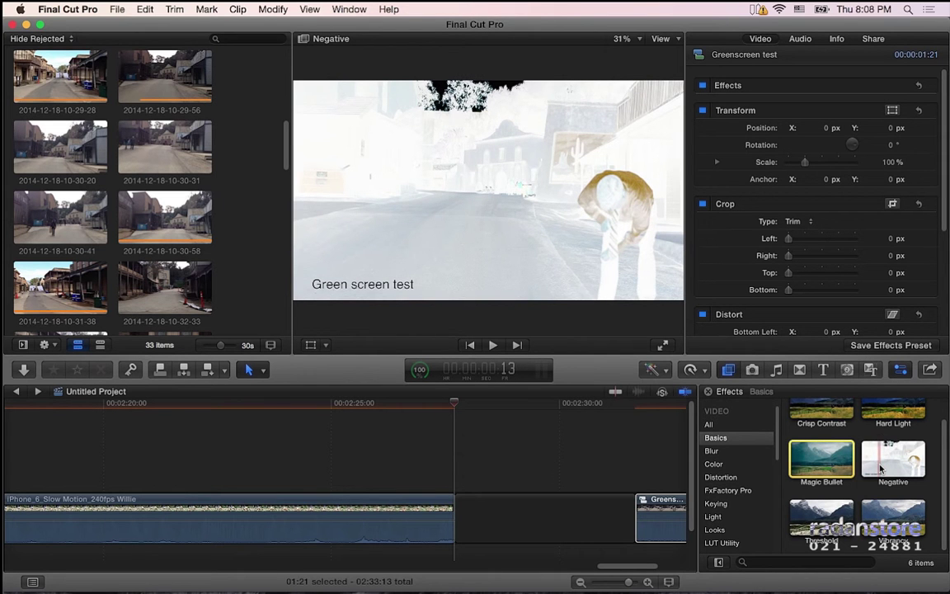
scroll(880, 469, "up", 2)
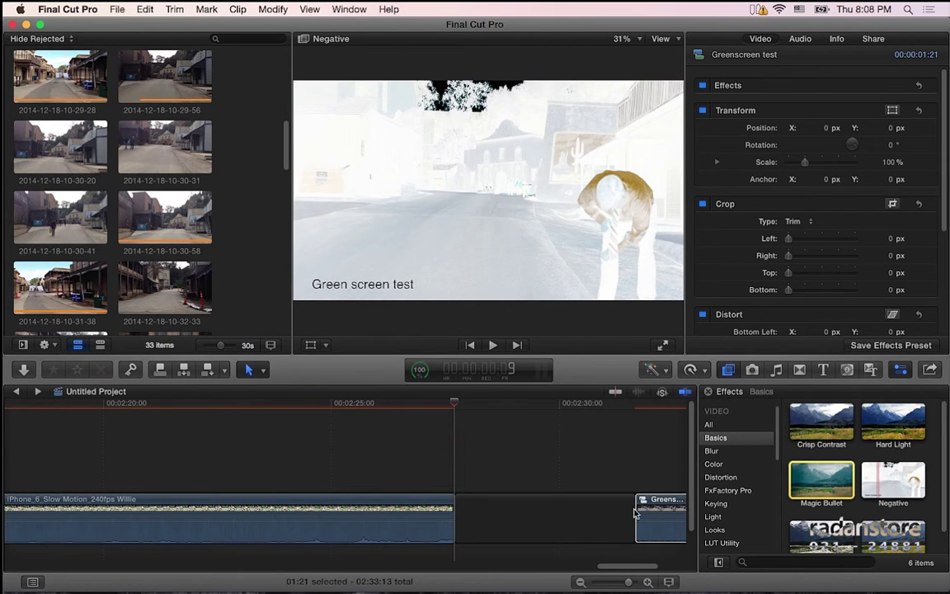
left_click(728, 369)
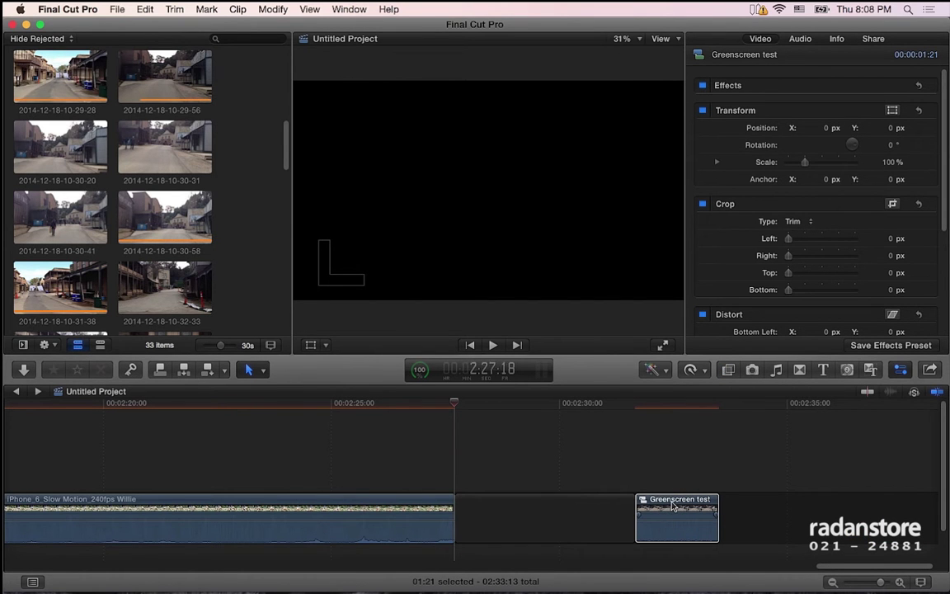
double_click(672, 505)
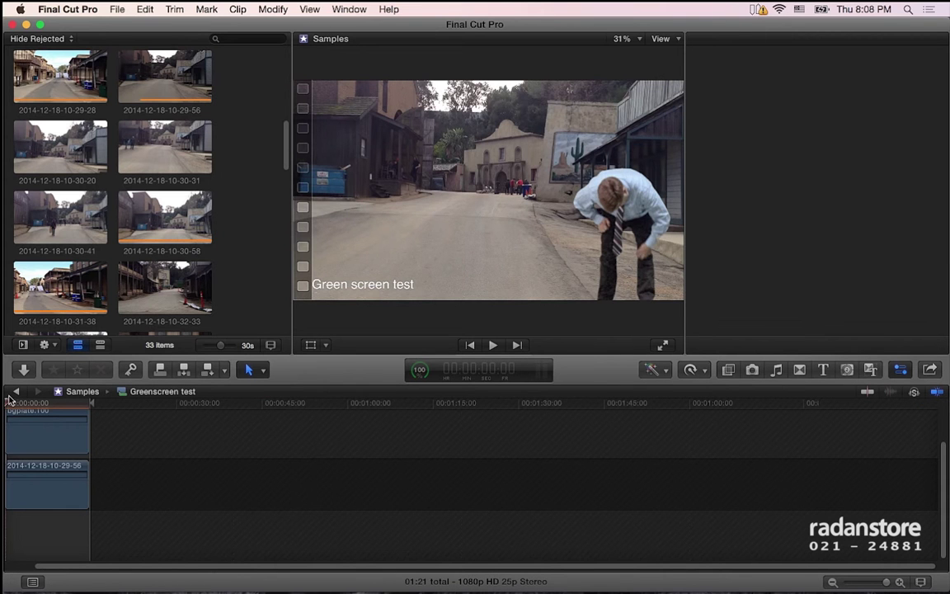
key("super+bracketleft")
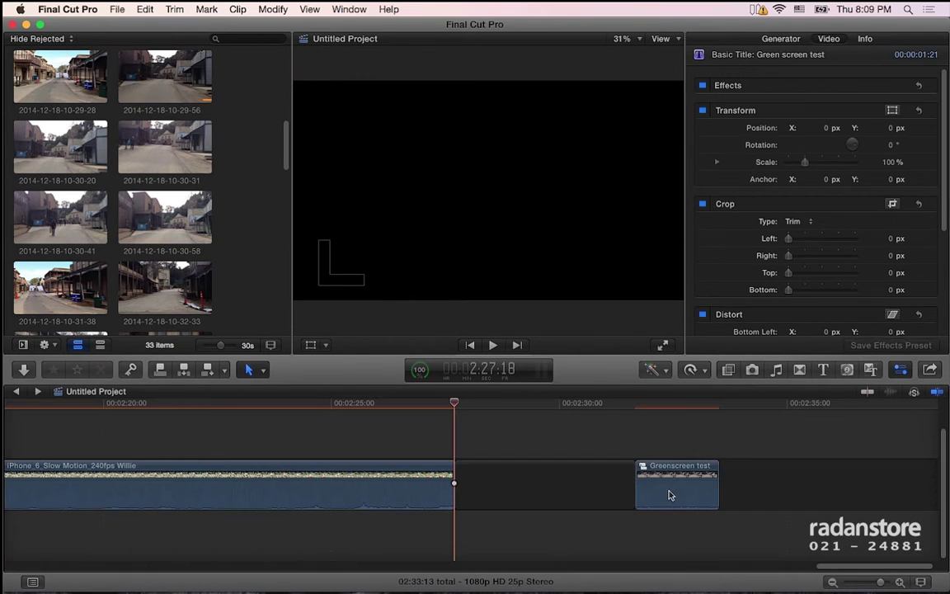
right_click(669, 488)
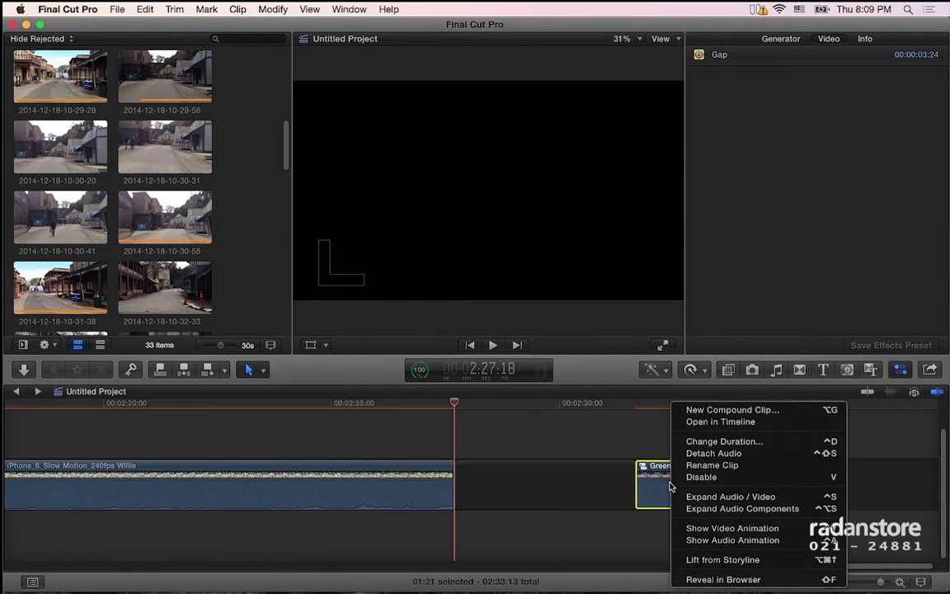
left_click(709, 421)
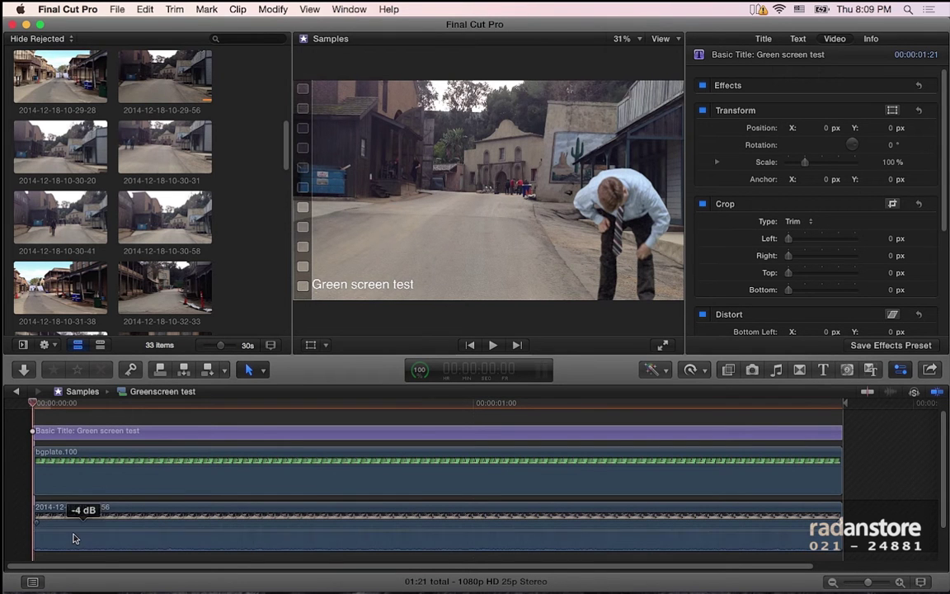
left_click(78, 469)
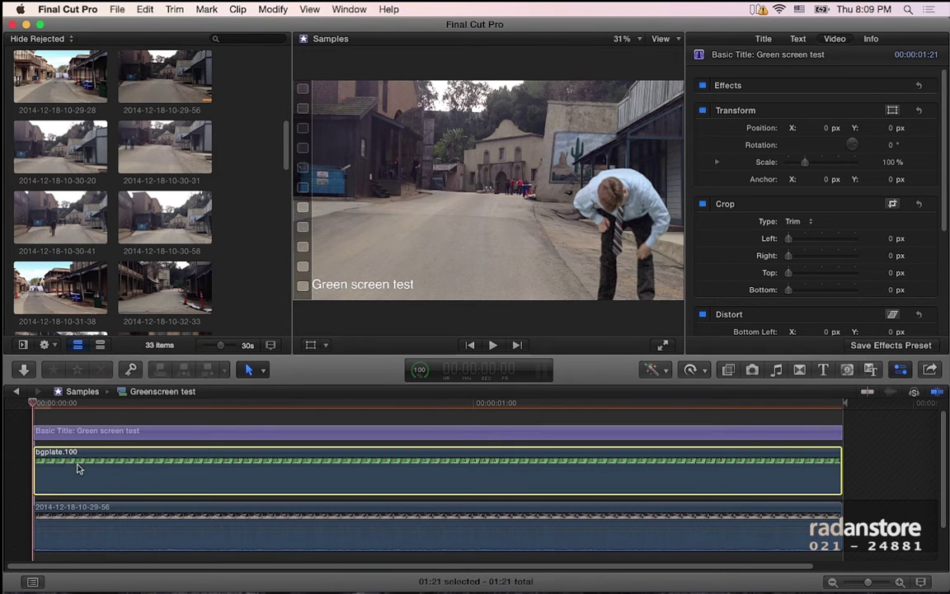
left_click(103, 463)
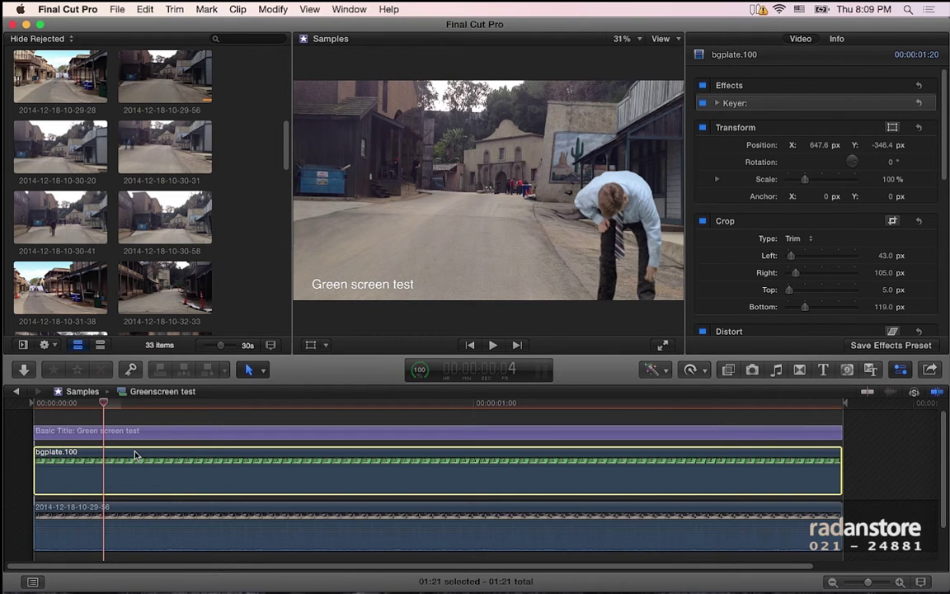
left_click(16, 391)
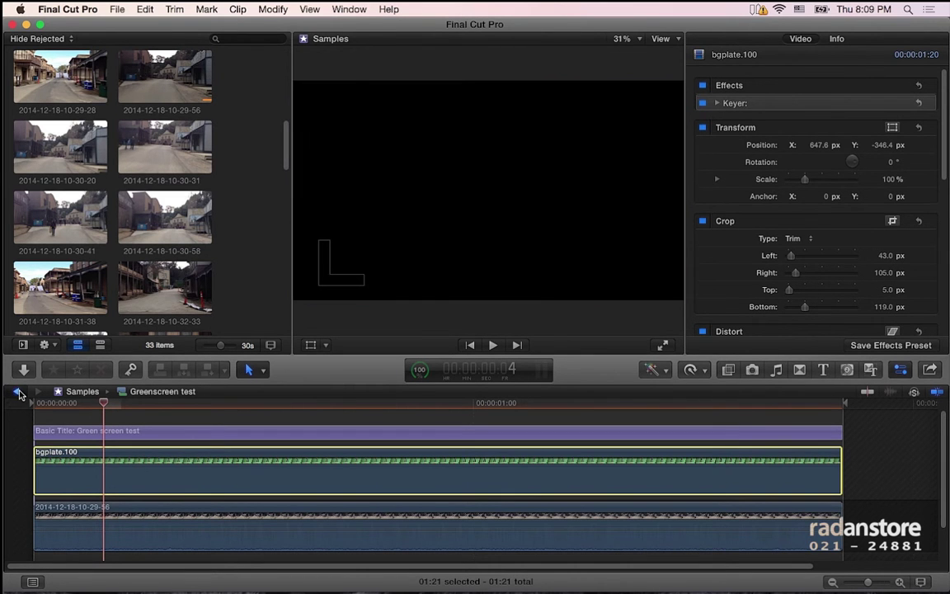
left_click(655, 404)
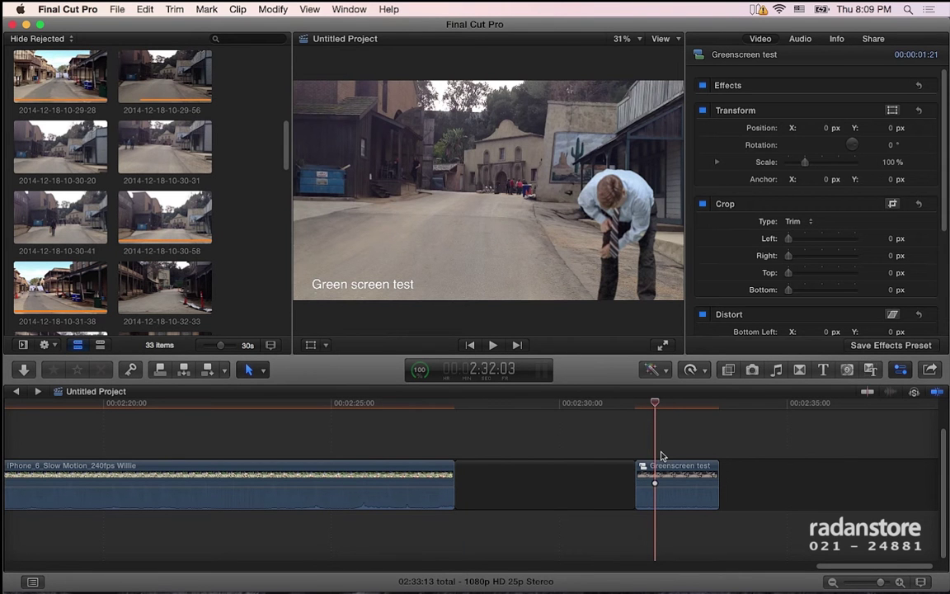
left_click(668, 472)
Move the Greenscreen test clip right after the iPhone clip and trim its start to the playhead
left_click_drag(669, 472, 455, 487)
left_click(454, 428)
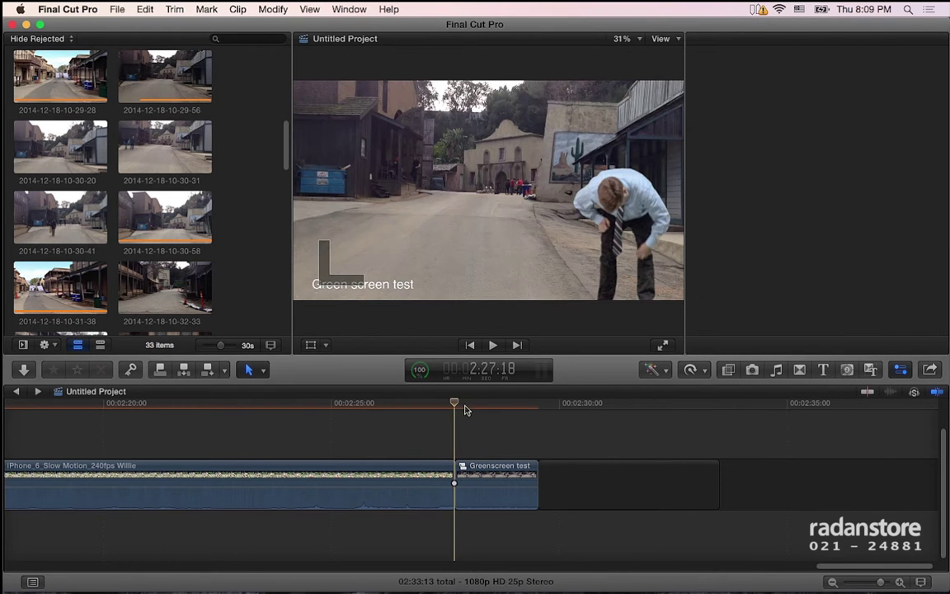
left_click(475, 469)
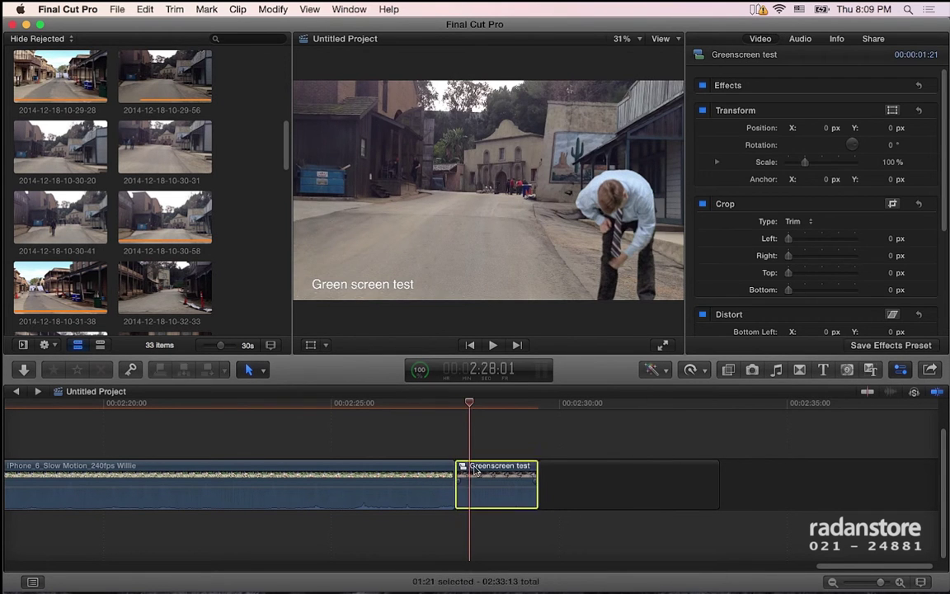
key("alt+bracketleft")
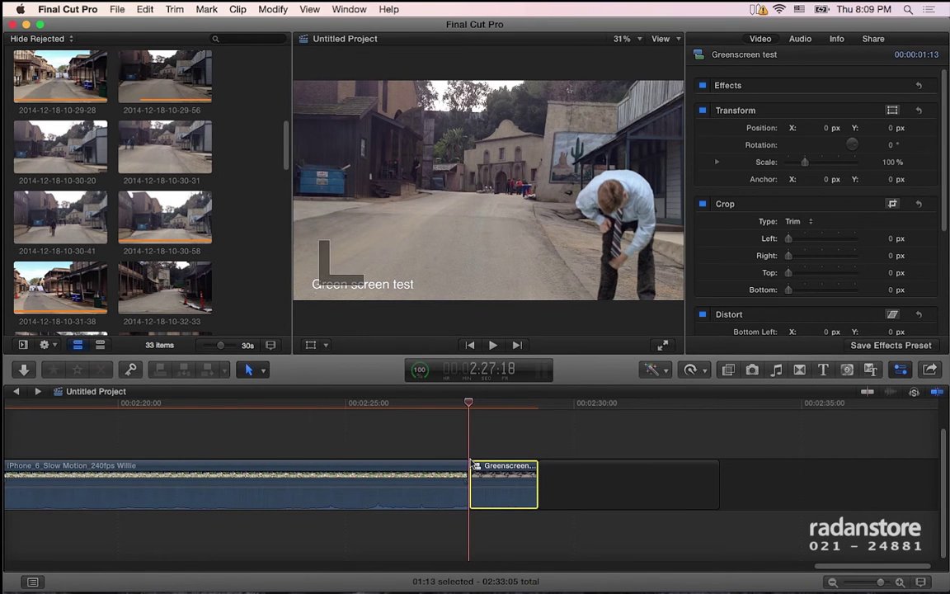
Add a cross dissolve between the iPhone and Greenscreen test clips, play it back, then delete it
left_click(474, 467)
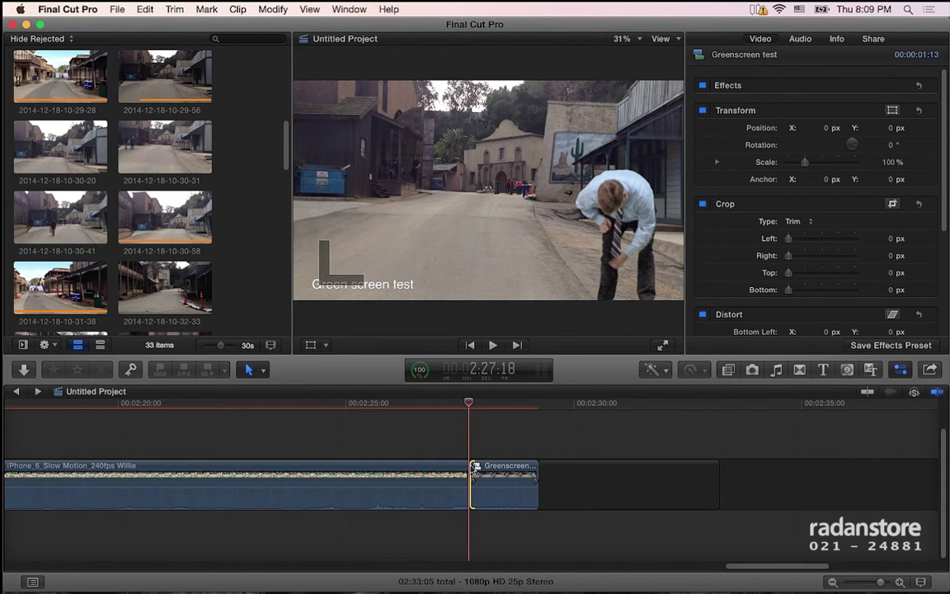
key("super+t")
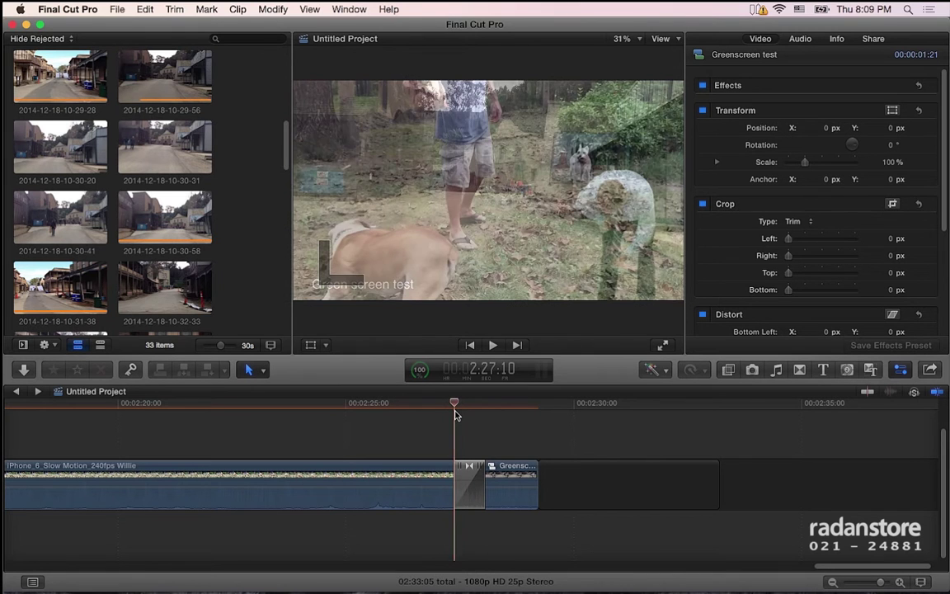
key("Left")
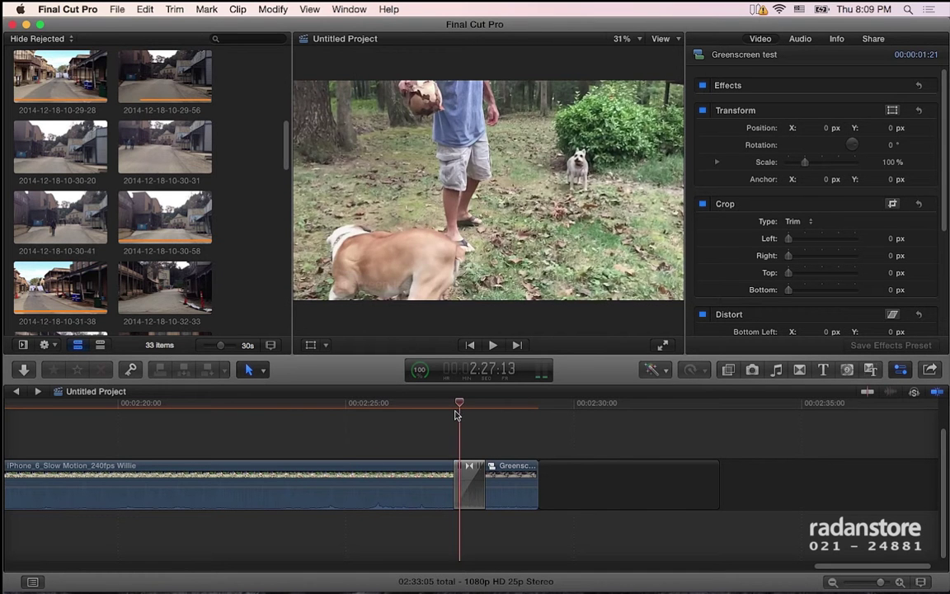
key("space")
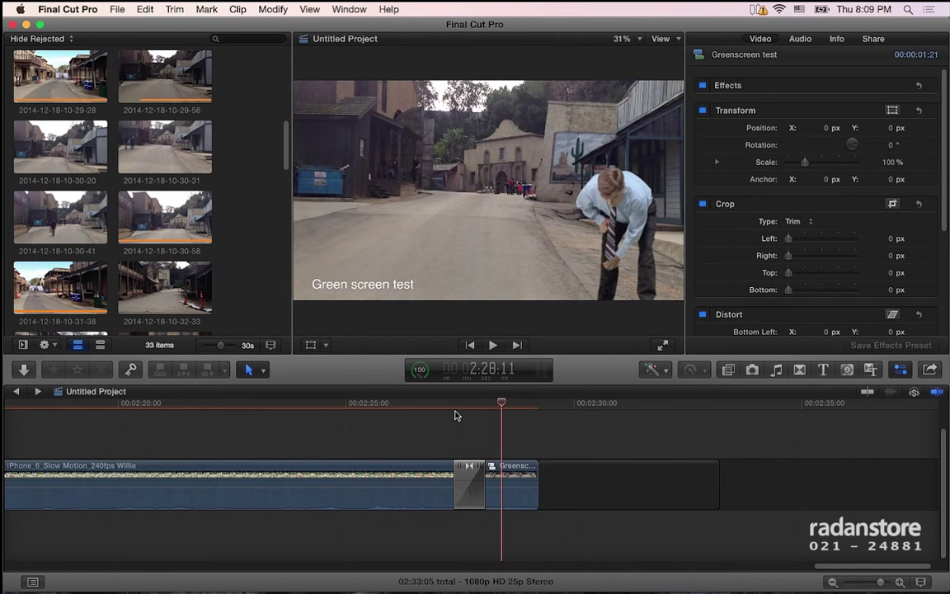
left_click(469, 488)
key("Delete")
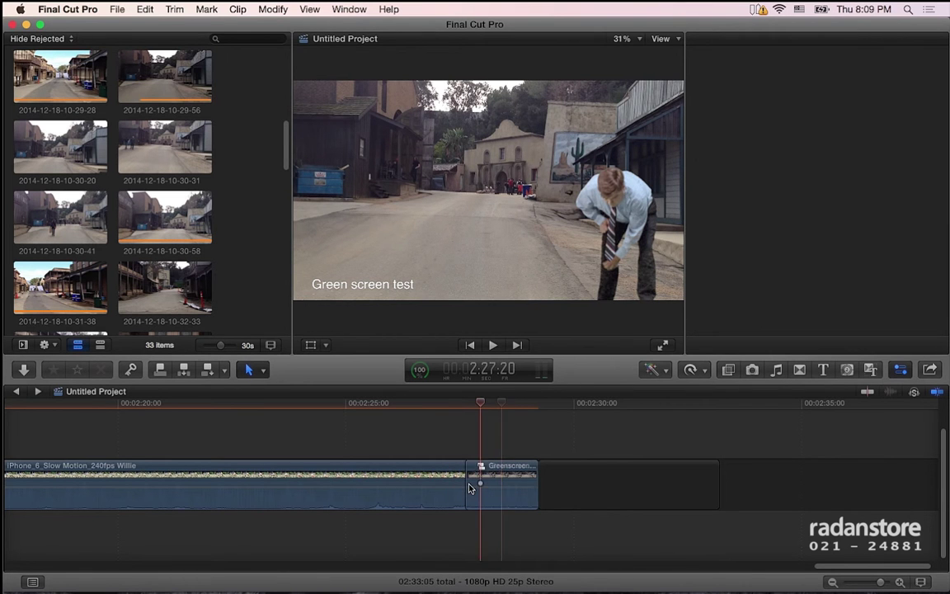
key("super+z")
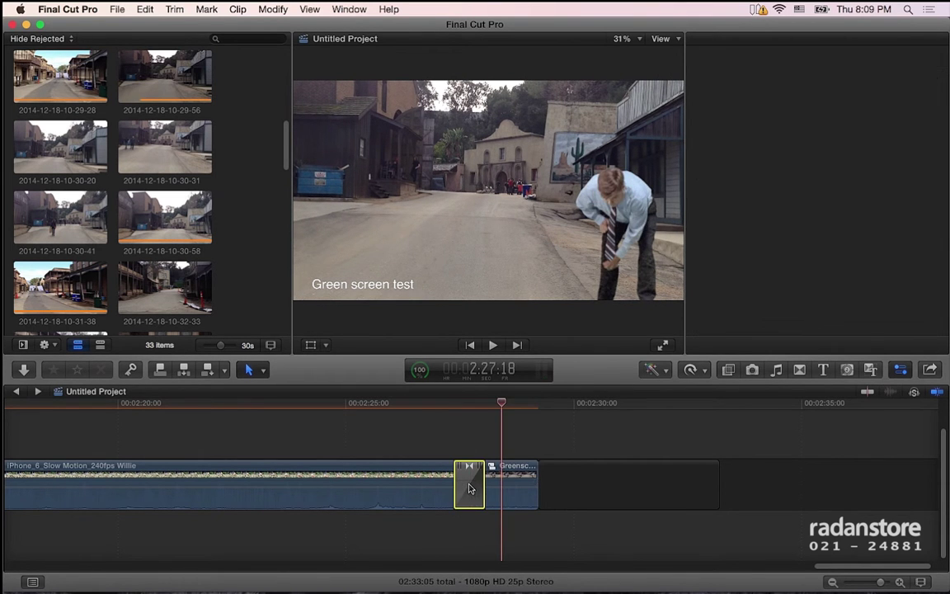
key("Delete")
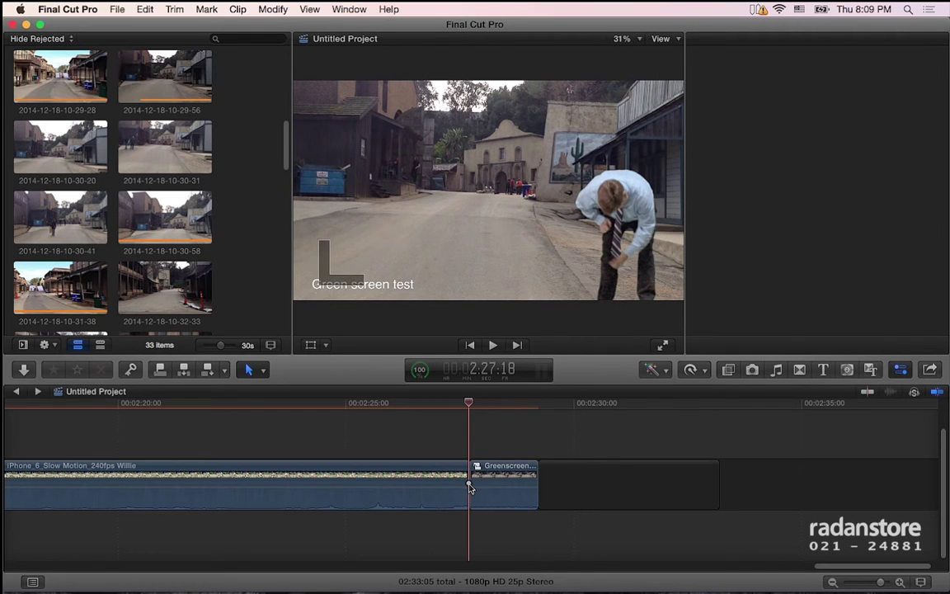
left_click(470, 487)
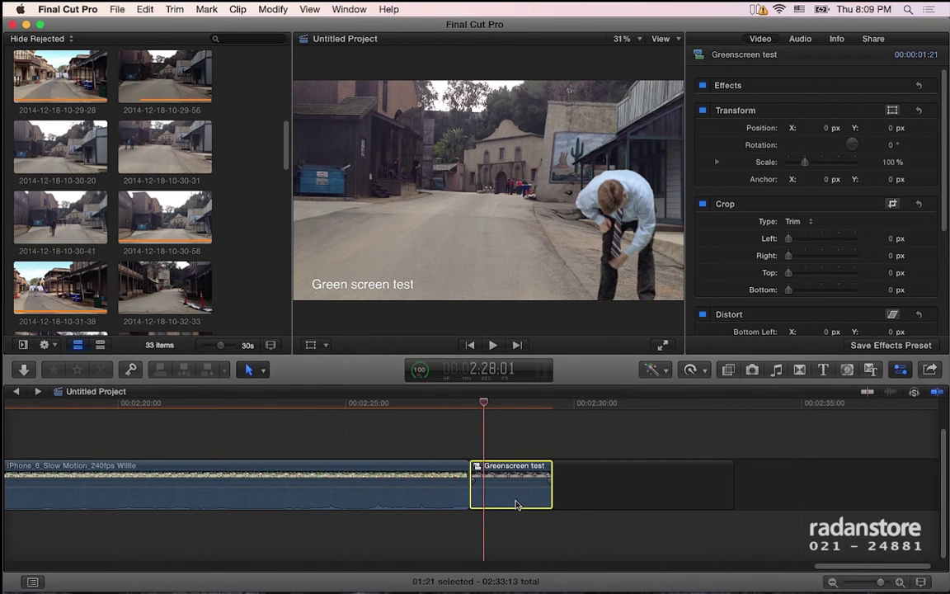
scroll(516, 505, "left", 5)
Option-drag a copy of the Greenscreen test clip into the iPhone clip near 02:16
left_click_drag(664, 497, 170, 446)
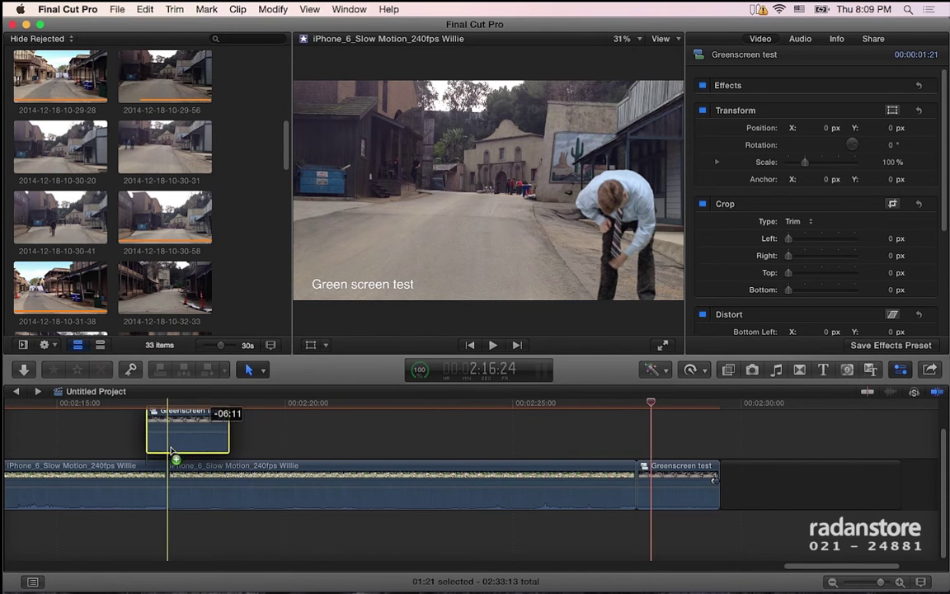
left_click_drag(171, 446, 175, 470)
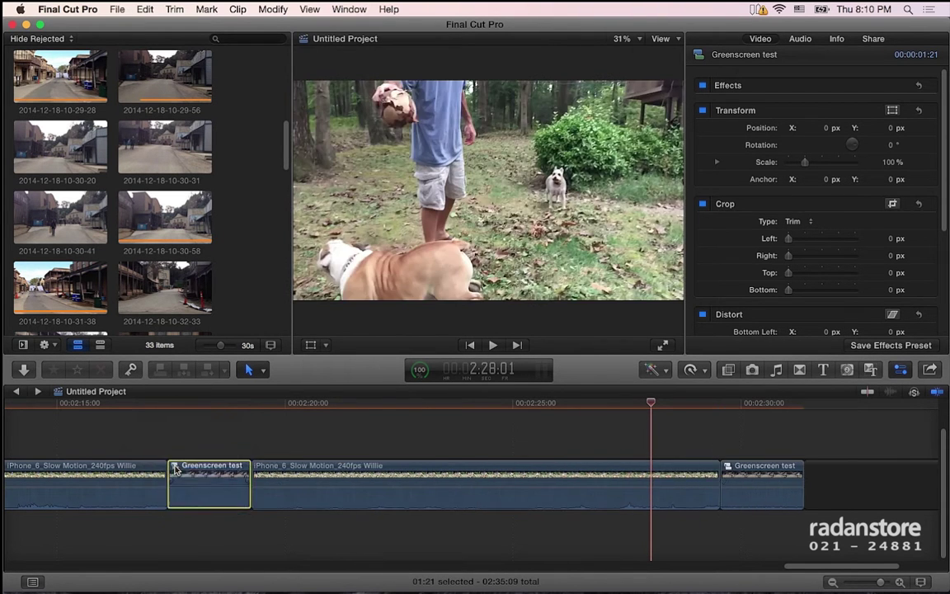
left_click(212, 411)
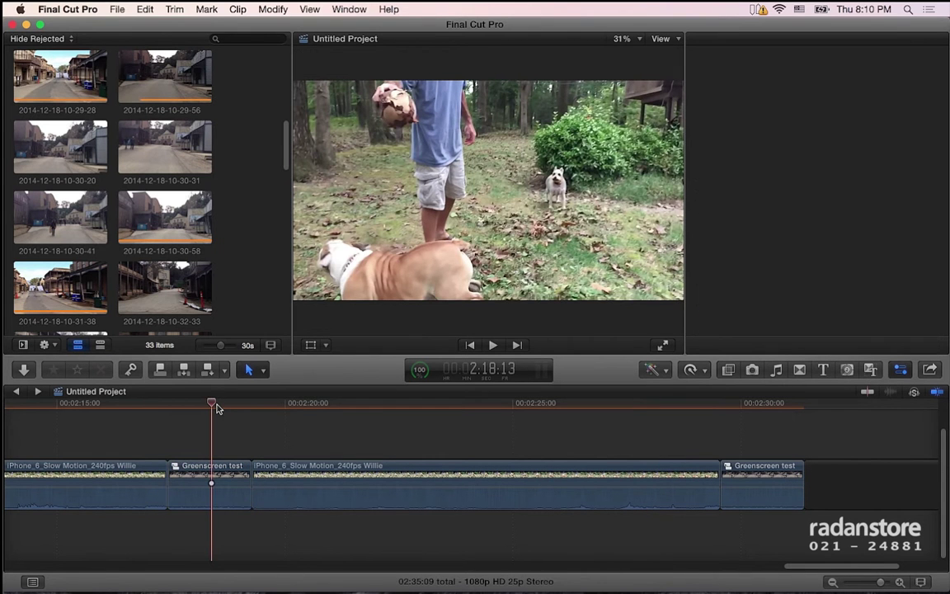
left_click(220, 470)
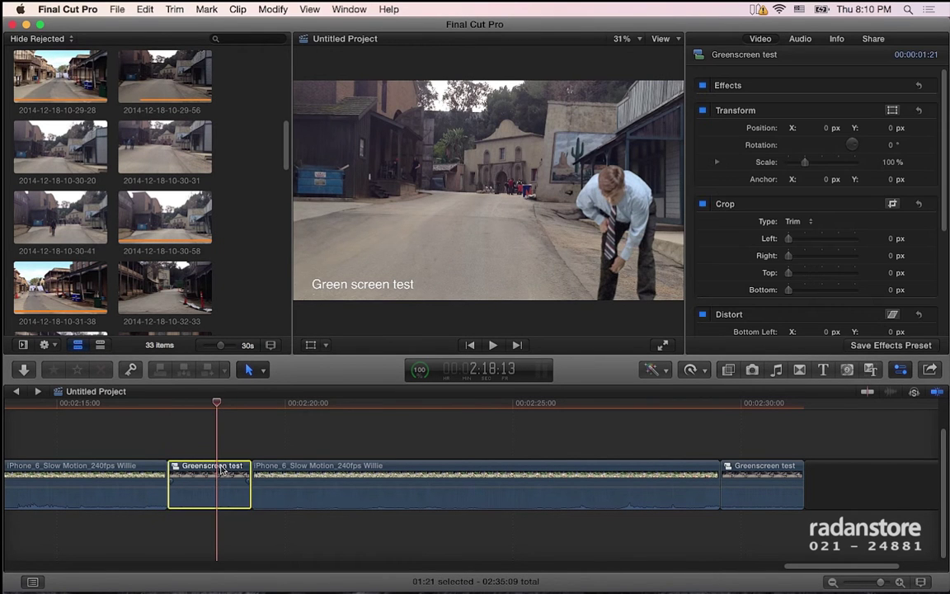
Open the inserted copy's contents in the timeline, then return to the Untitled Project
right_click(221, 470)
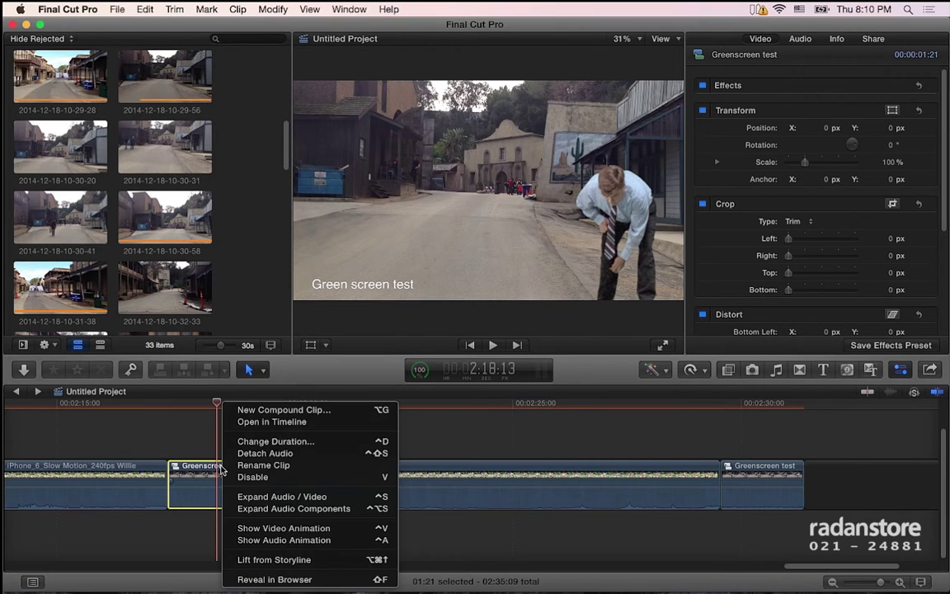
left_click(298, 423)
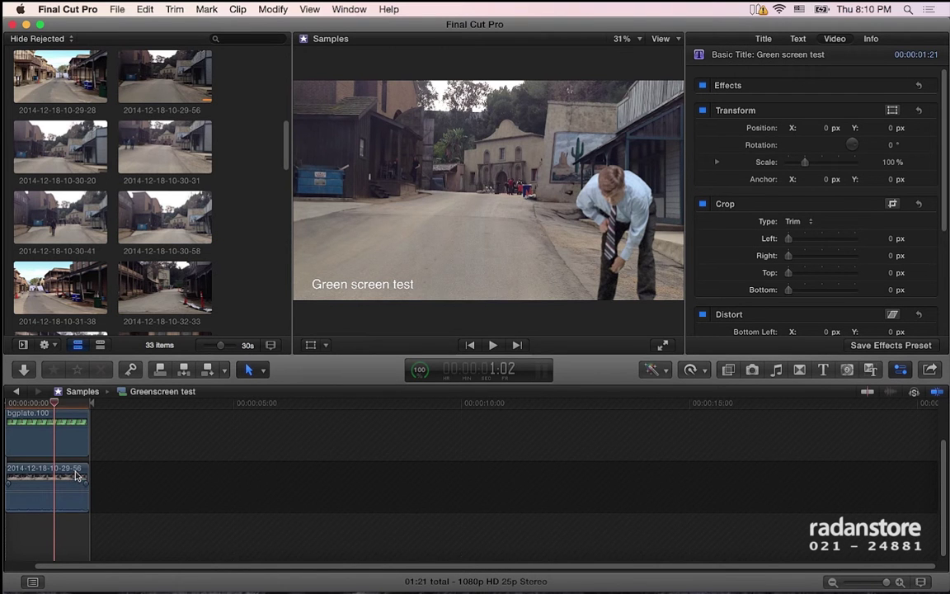
scroll(75, 475, "up", 3)
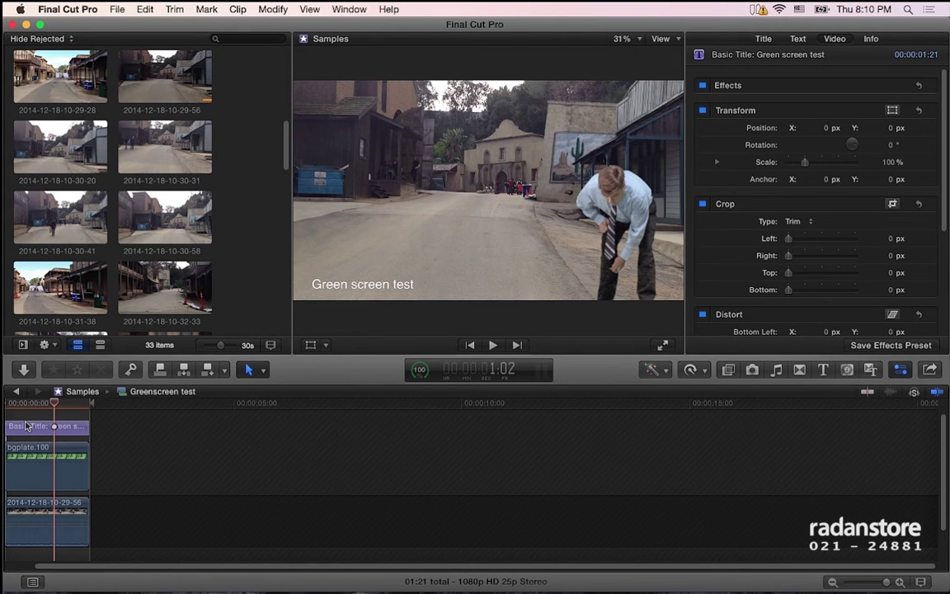
left_click(16, 391)
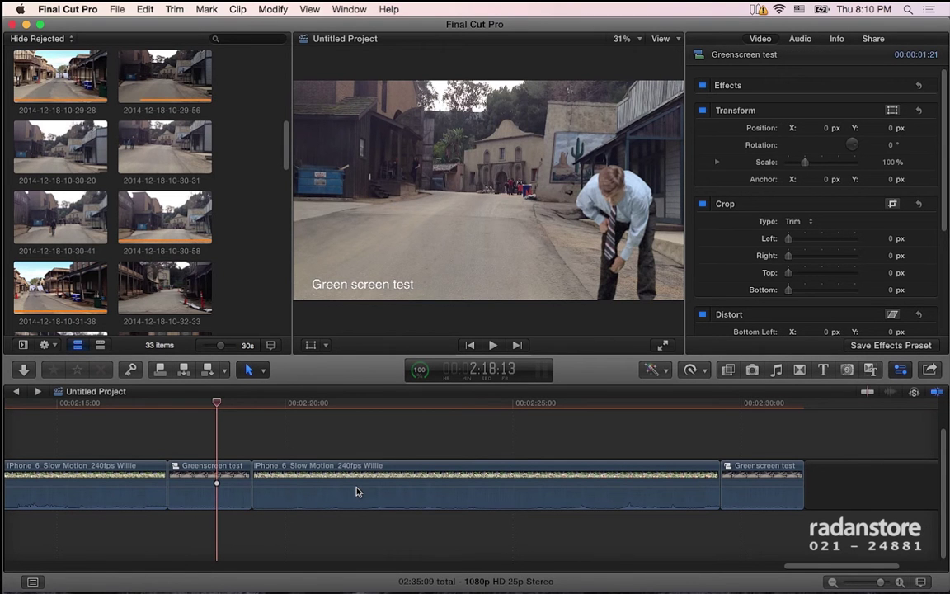
Select the first and then the second Greenscreen test clip in the timeline
left_click(202, 482)
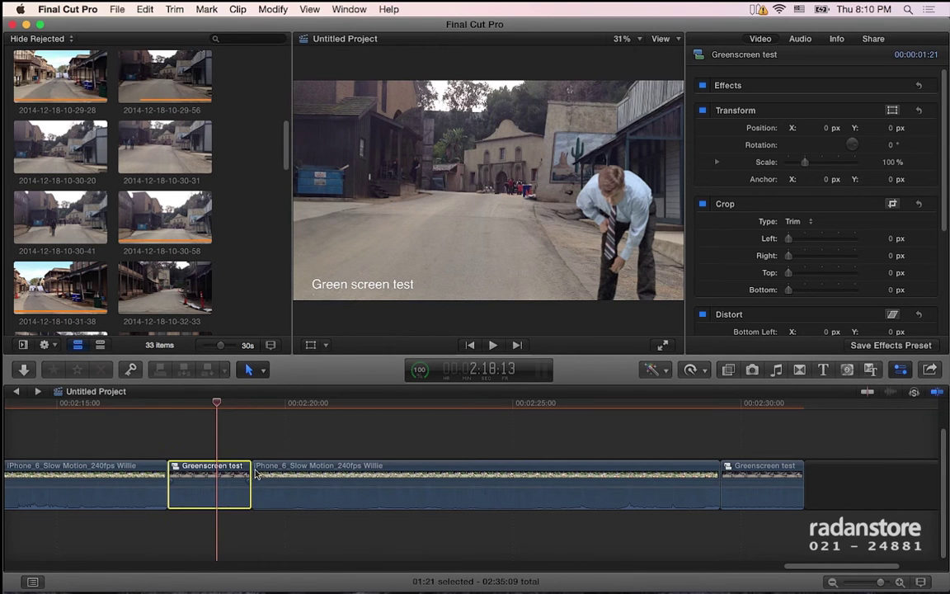
left_click(788, 470)
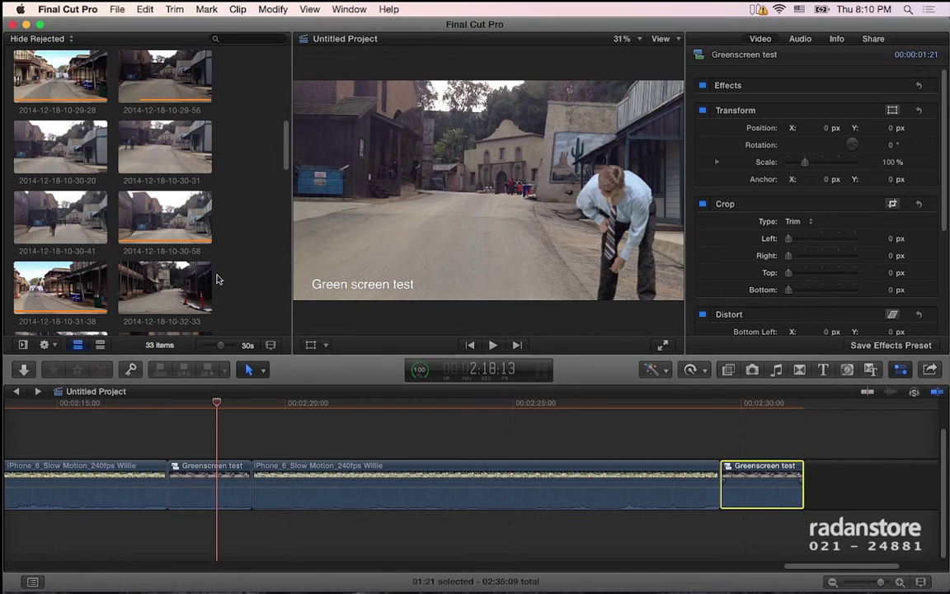
scroll(216, 280, "up", 3)
scroll(216, 276, "up", 2)
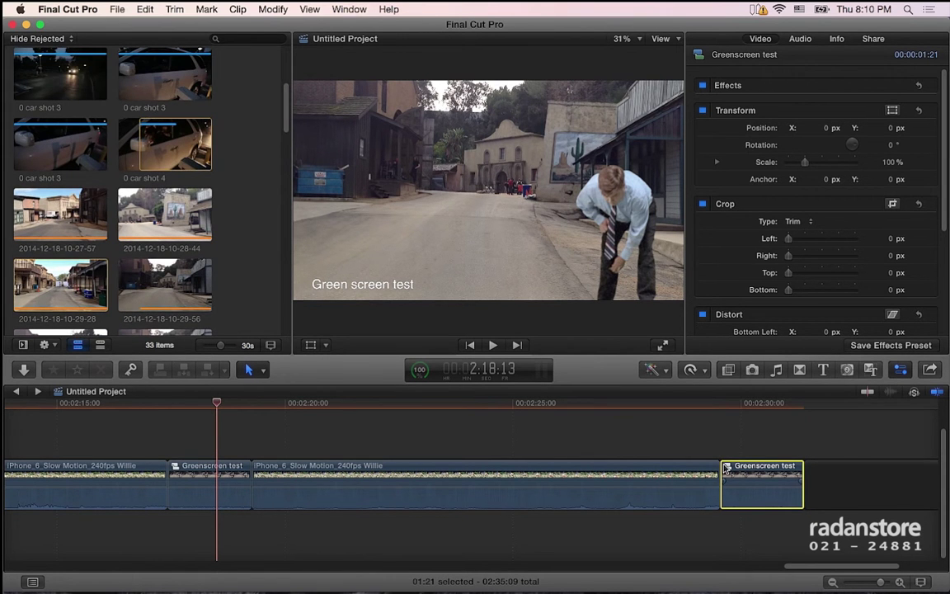
key("shift+f")
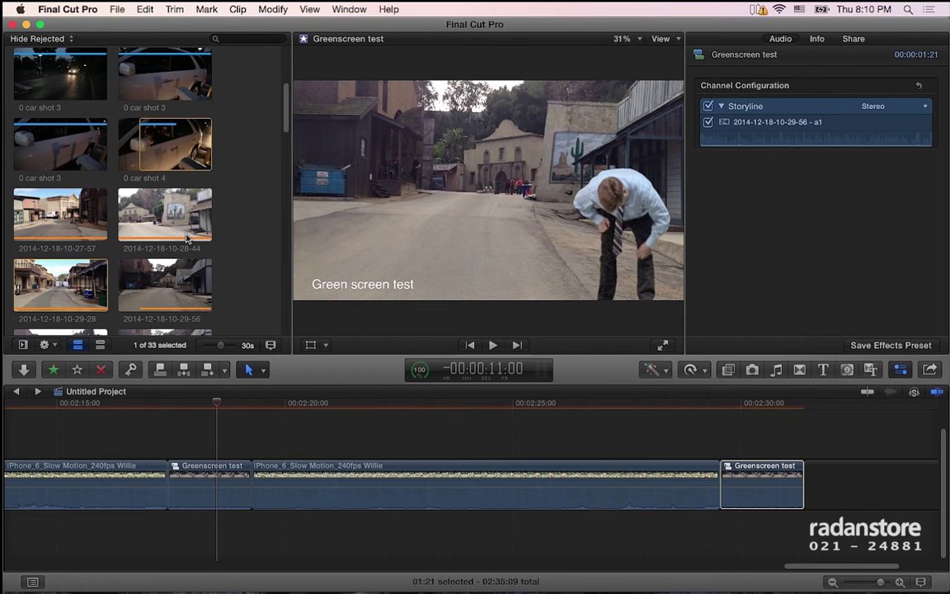
left_click(753, 478)
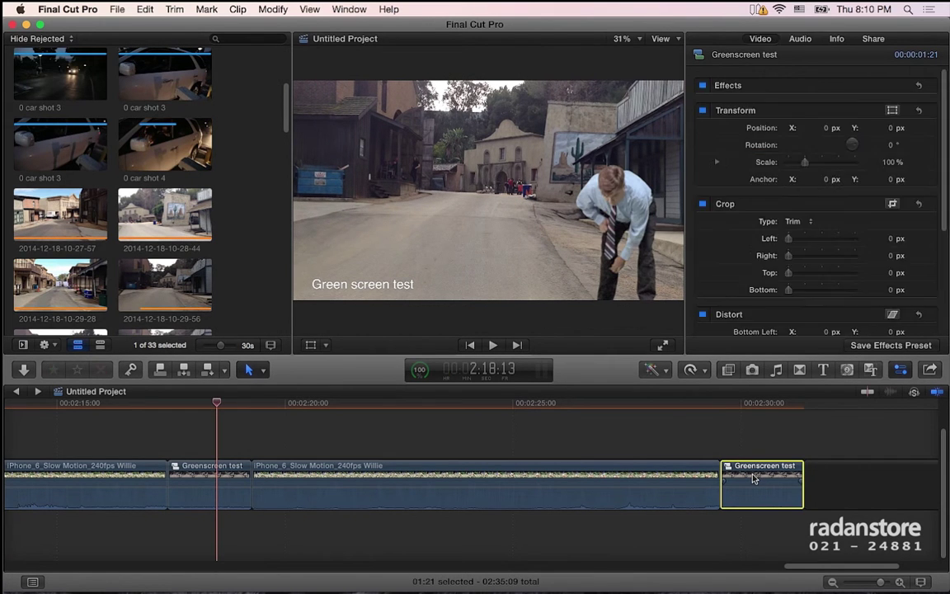
Reveal in Browser the source of the second, then the first, Greenscreen test clip
right_click(753, 478)
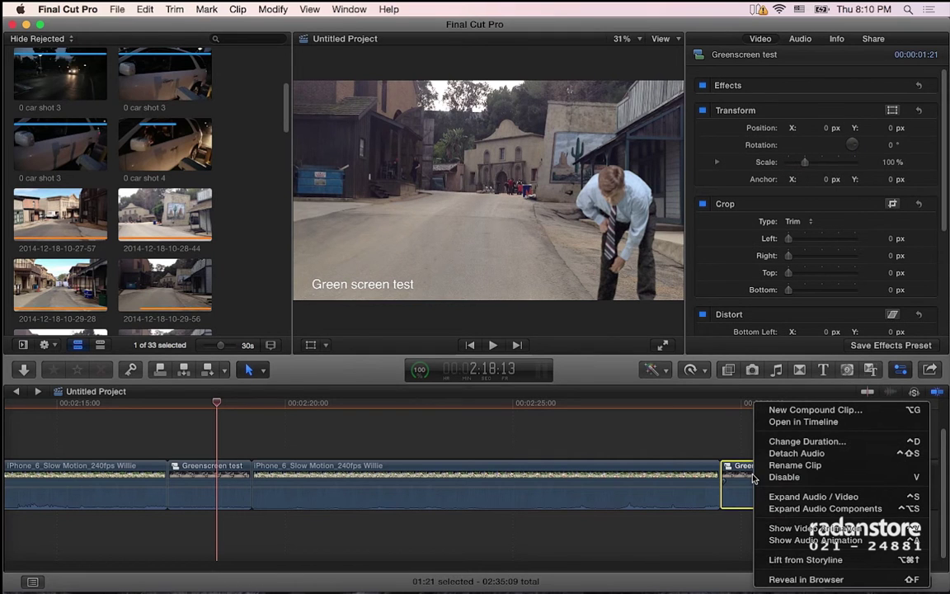
left_click(806, 579)
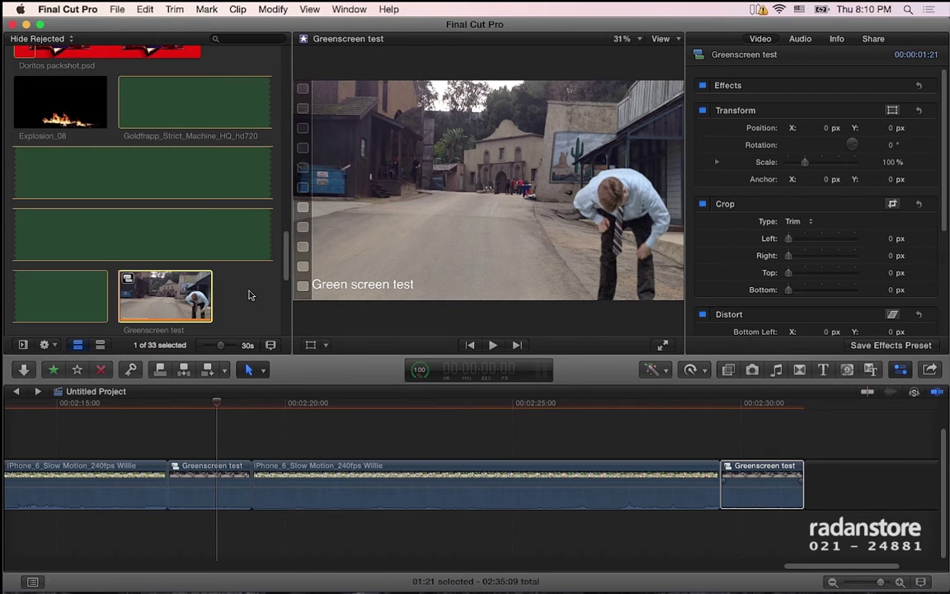
scroll(252, 295, "down", 1)
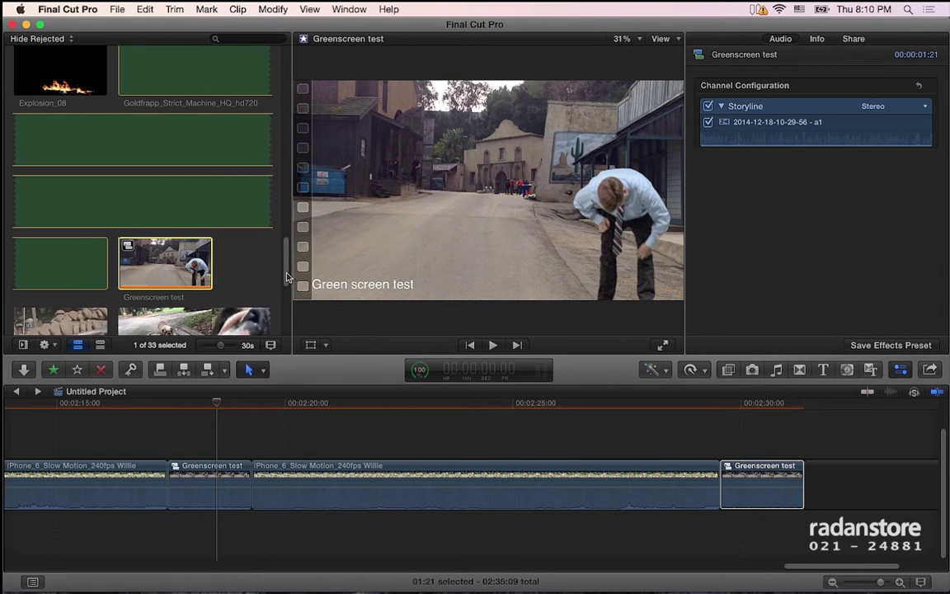
scroll(287, 279, "down", 2)
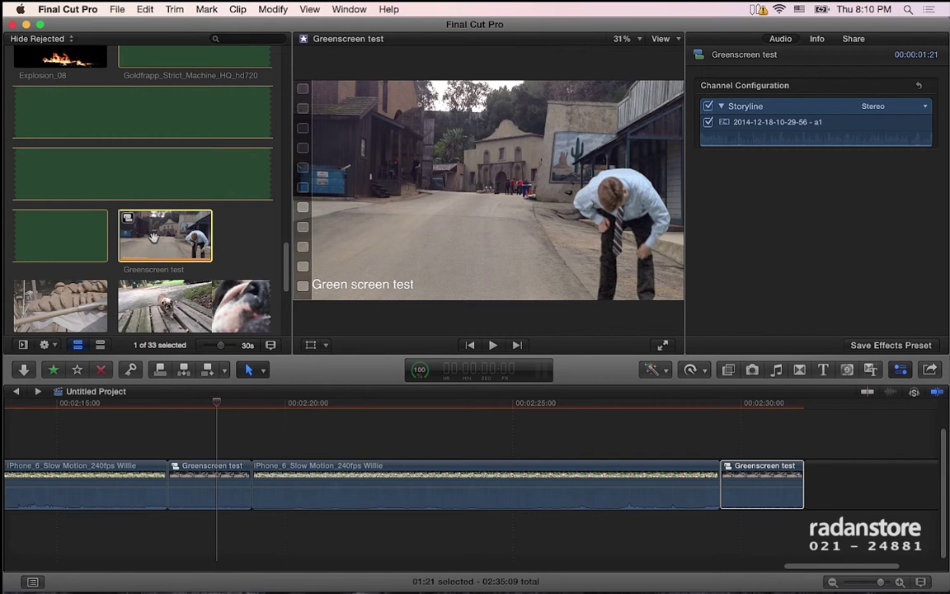
right_click(237, 485)
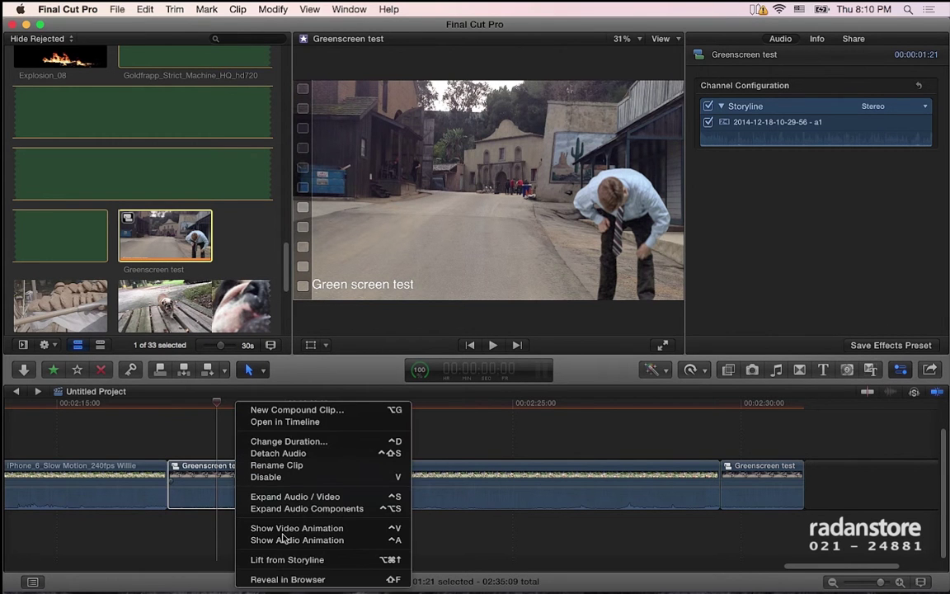
left_click(288, 580)
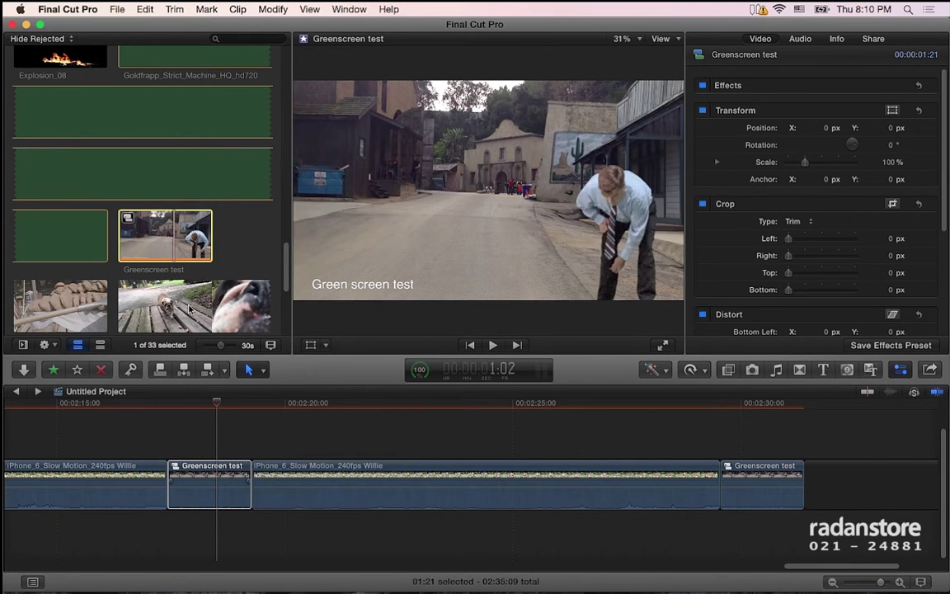
mouse_move(785, 486)
Move the first Greenscreen test copy beside the second and park the playhead near 02:30
mouse_move(204, 479)
left_mouse_down()
mouse_move(715, 481)
mouse_move(673, 479)
left_mouse_up()
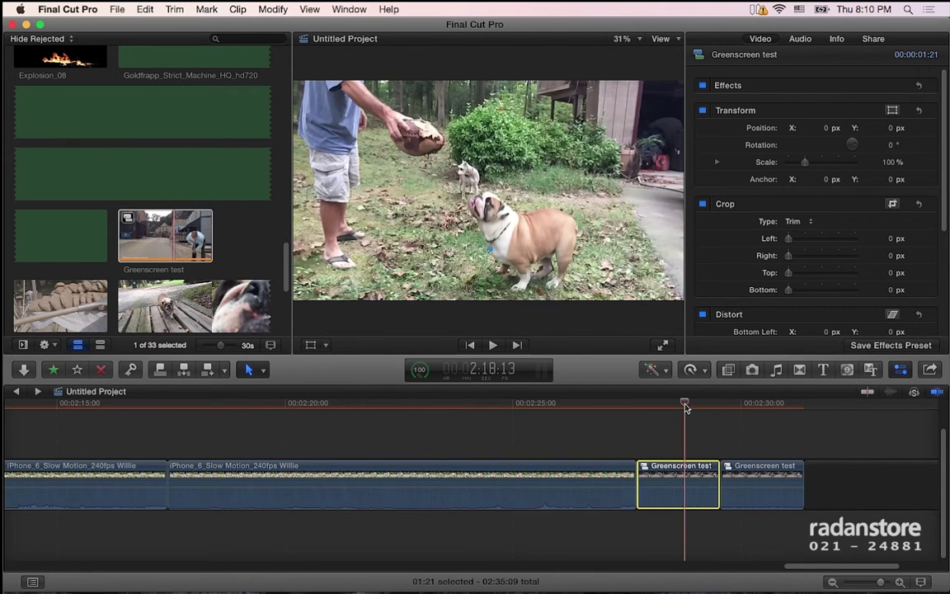
left_click(684, 404)
left_click_drag(684, 404, 758, 413)
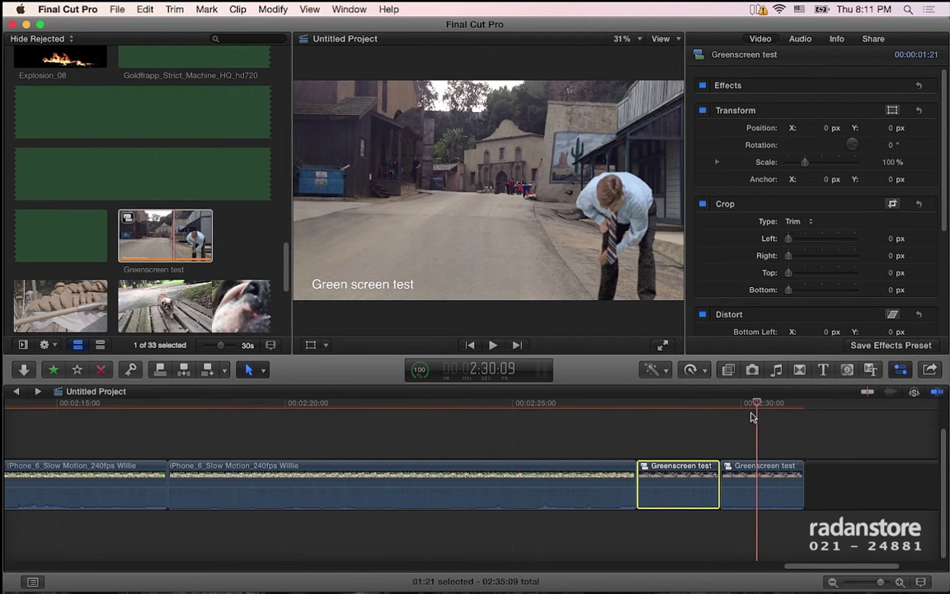
Select the second Greenscreen test clip and open the Clip menu
scroll(659, 470, "right", 3)
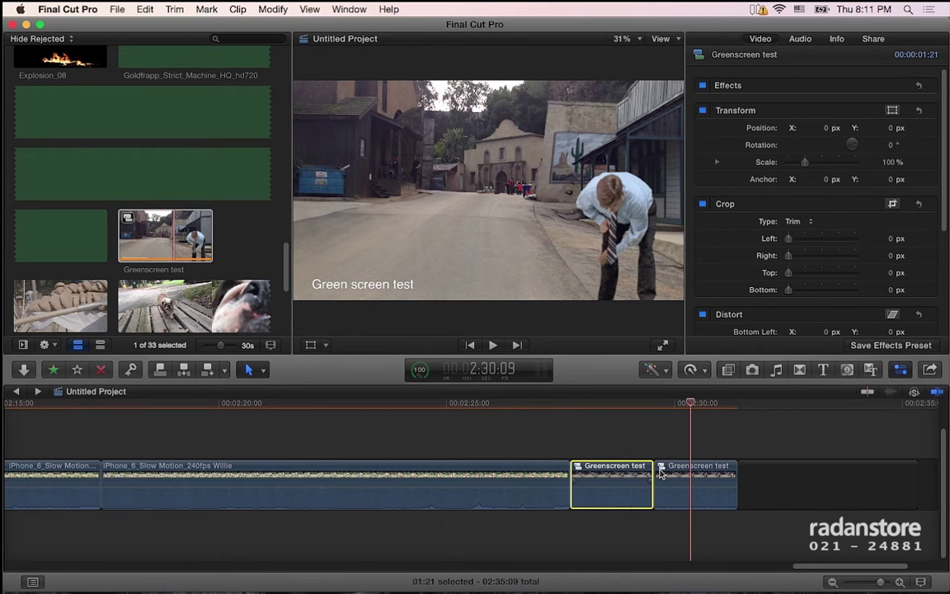
left_click(679, 470)
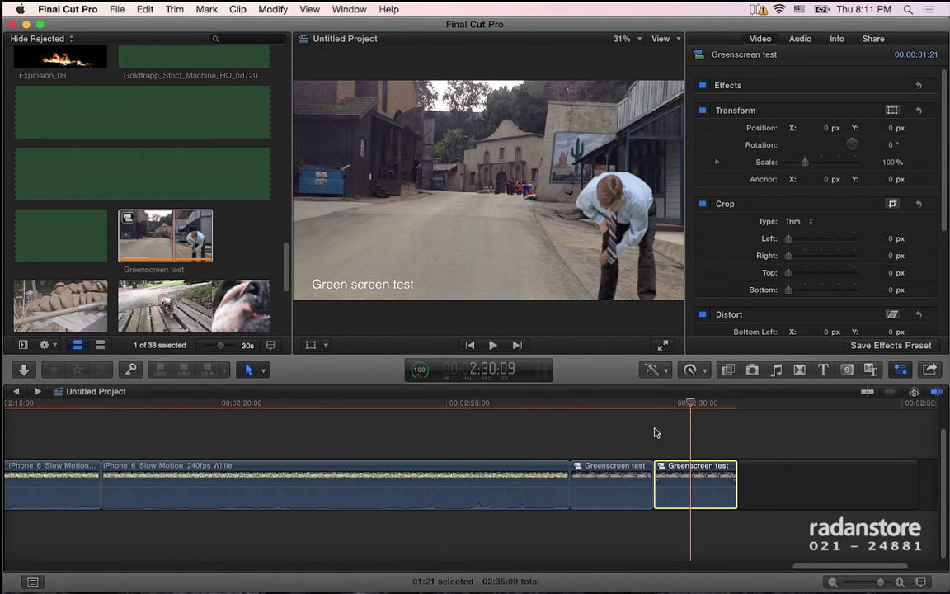
left_click(242, 9)
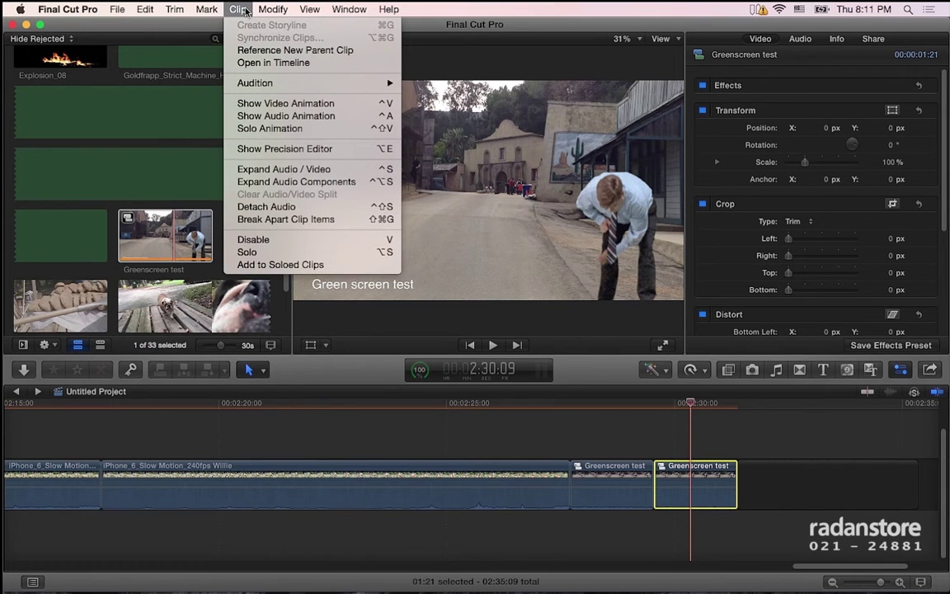
left_click(343, 51)
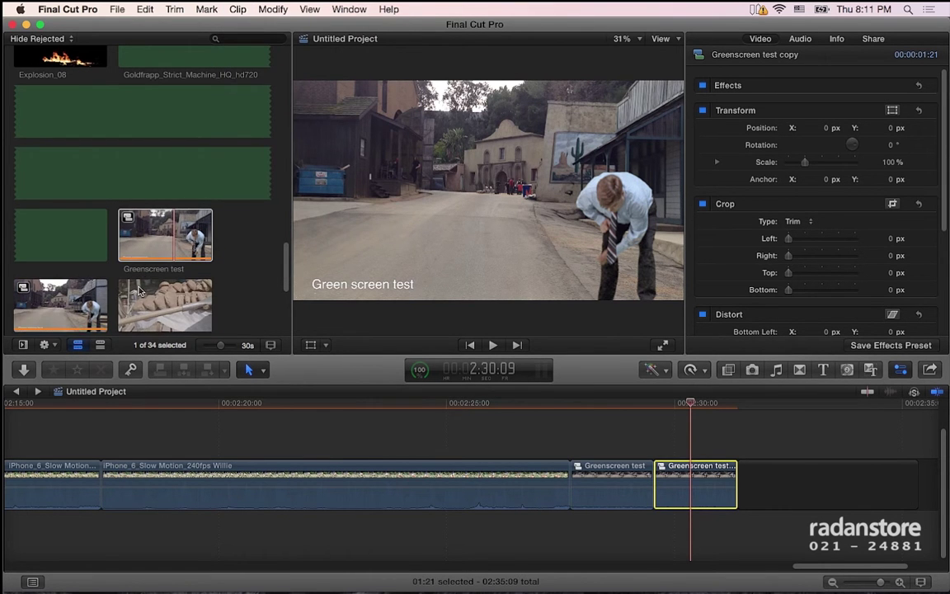
scroll(140, 290, "down", 1)
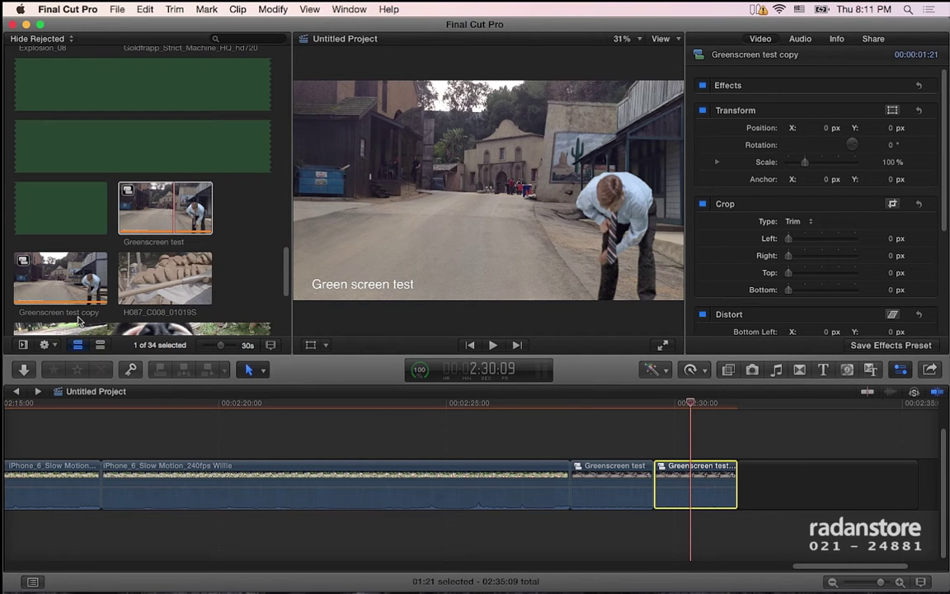
left_click(678, 433)
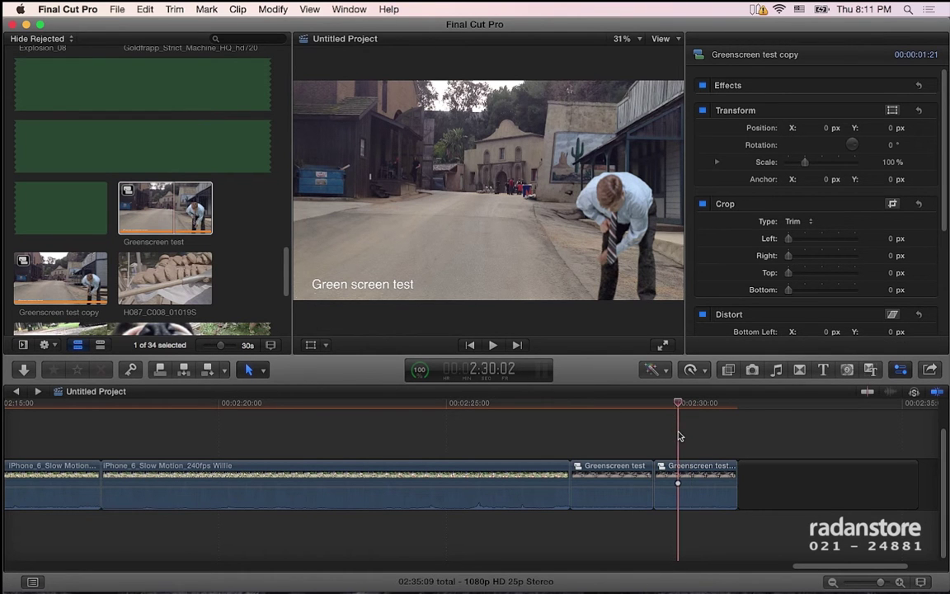
left_click(680, 478)
key("super+equal")
key("super+minus")
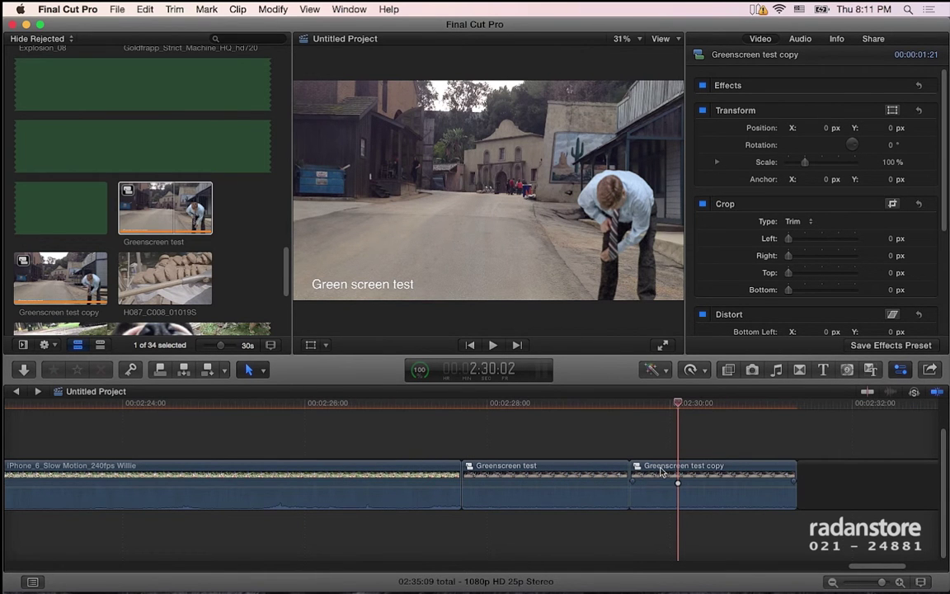
key("alt+k")
Open the Greenscreen test copy compound and pick the bmpc-10 building clip in the browser
double_click(65, 274)
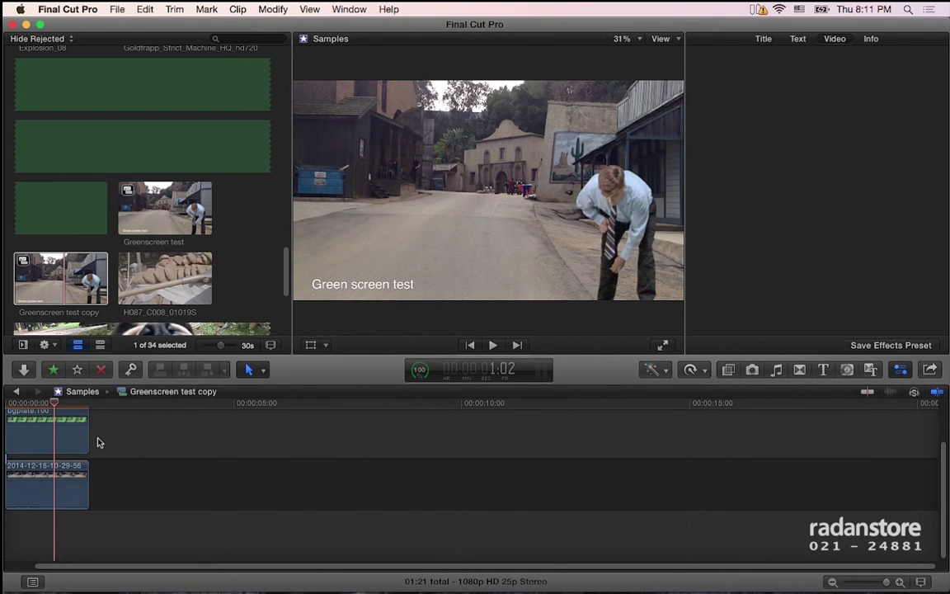
scroll(125, 249, "up", 10)
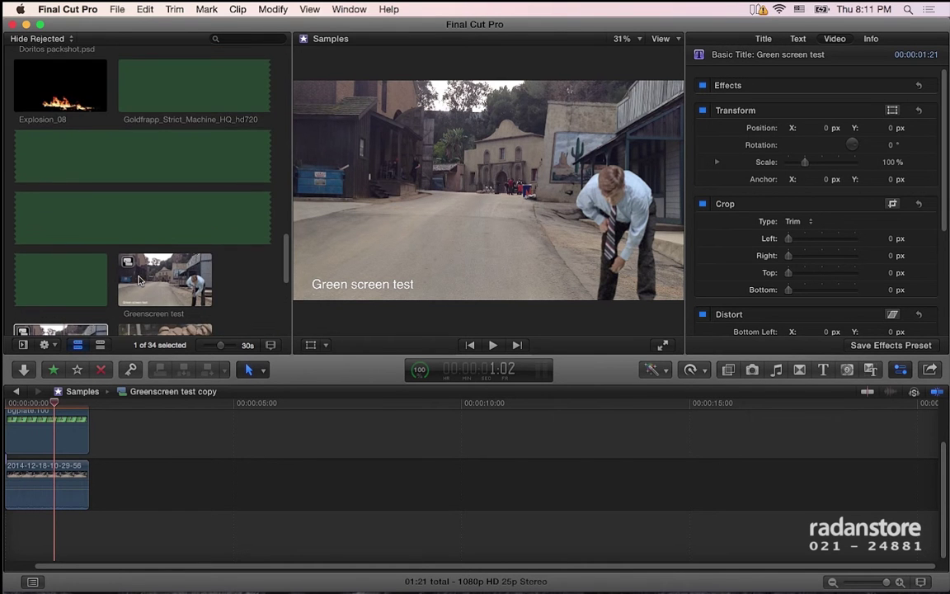
scroll(139, 280, "down", 2)
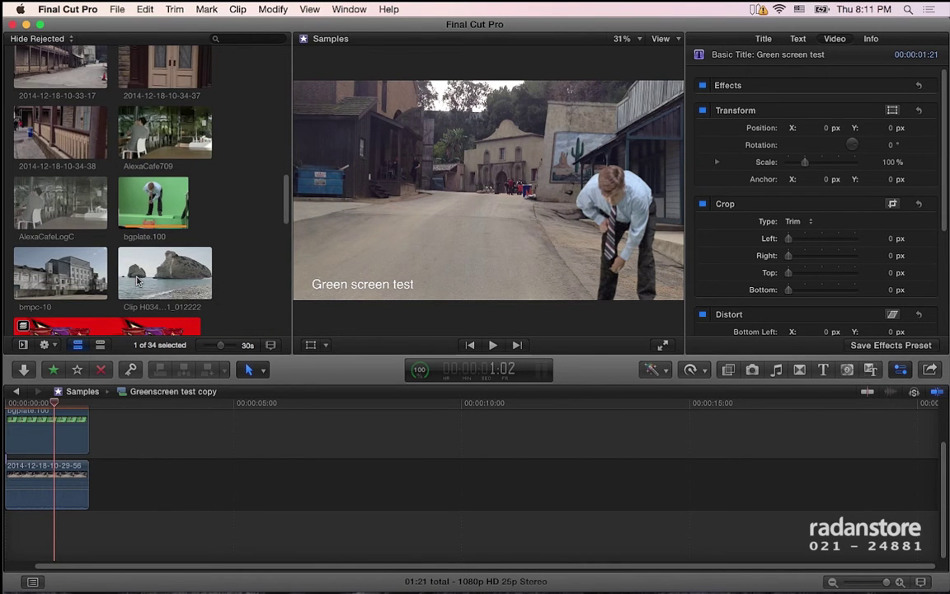
left_click(68, 262)
left_click(57, 277)
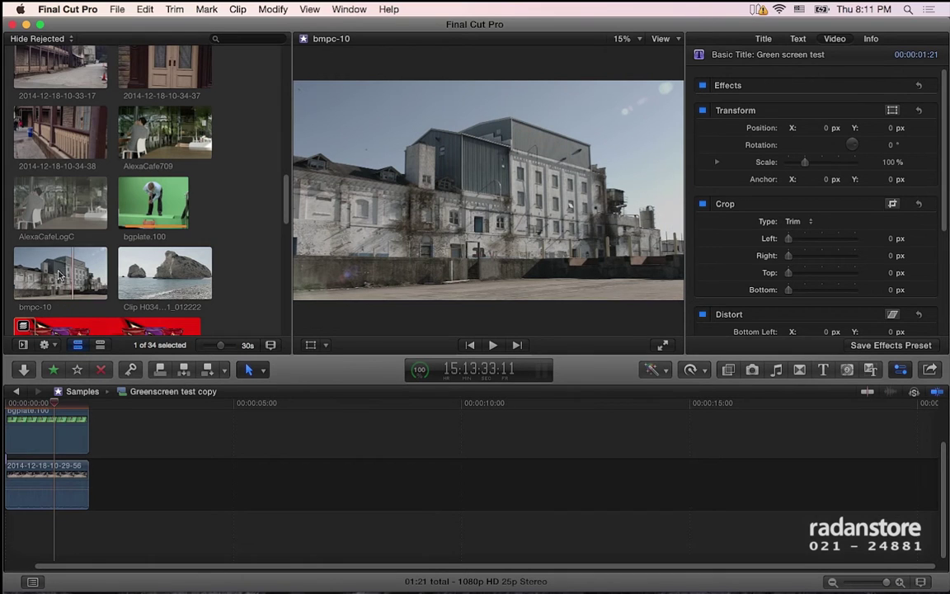
Replace the street background with bmpc-10 and trim it back to 1:21
left_click(49, 468)
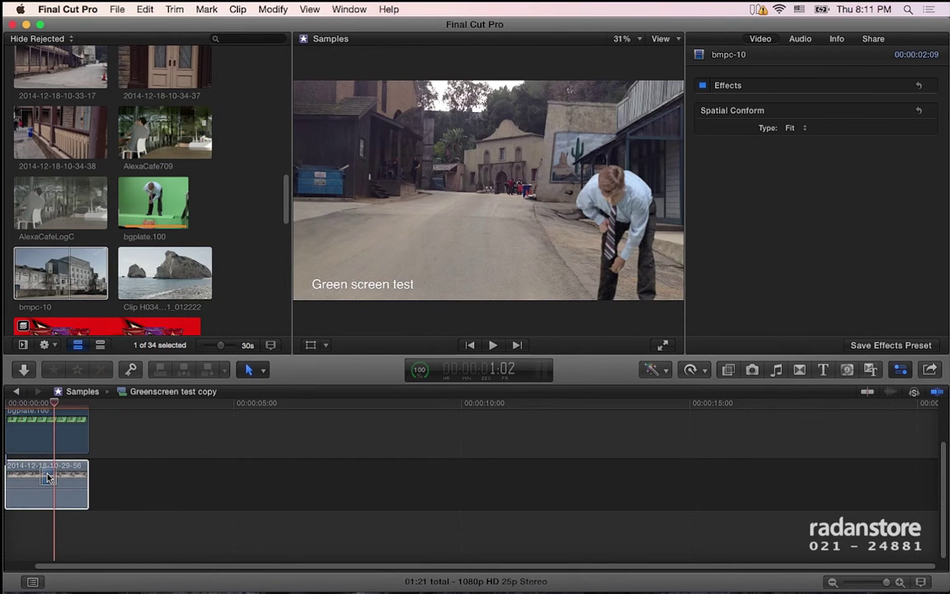
left_click_drag(47, 476, 47, 477)
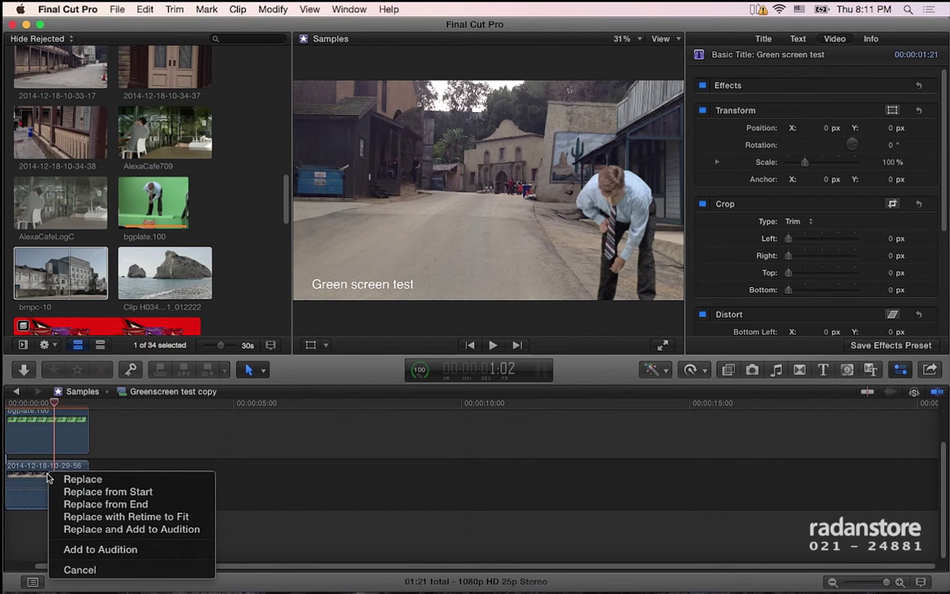
left_click(67, 479)
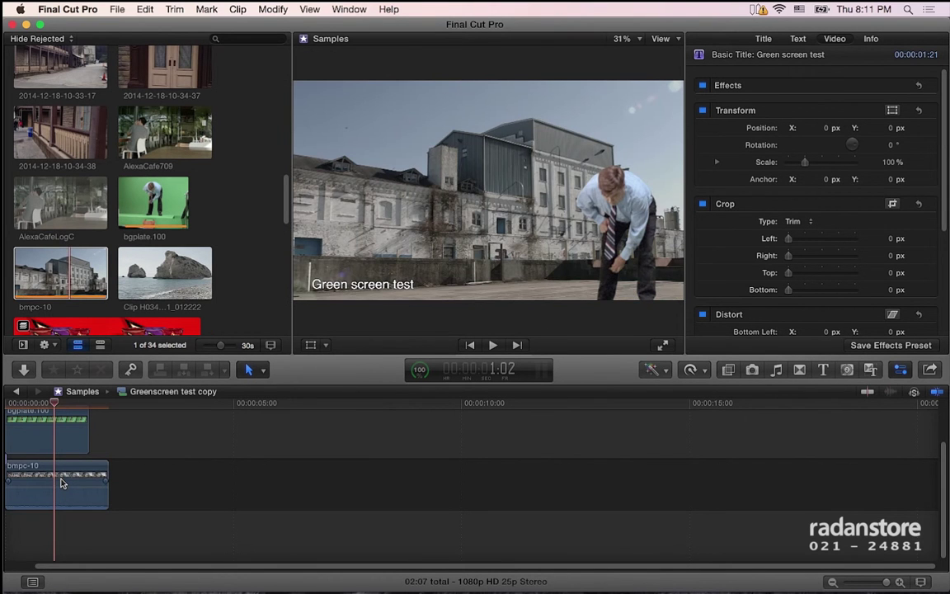
left_click_drag(91, 463, 73, 462)
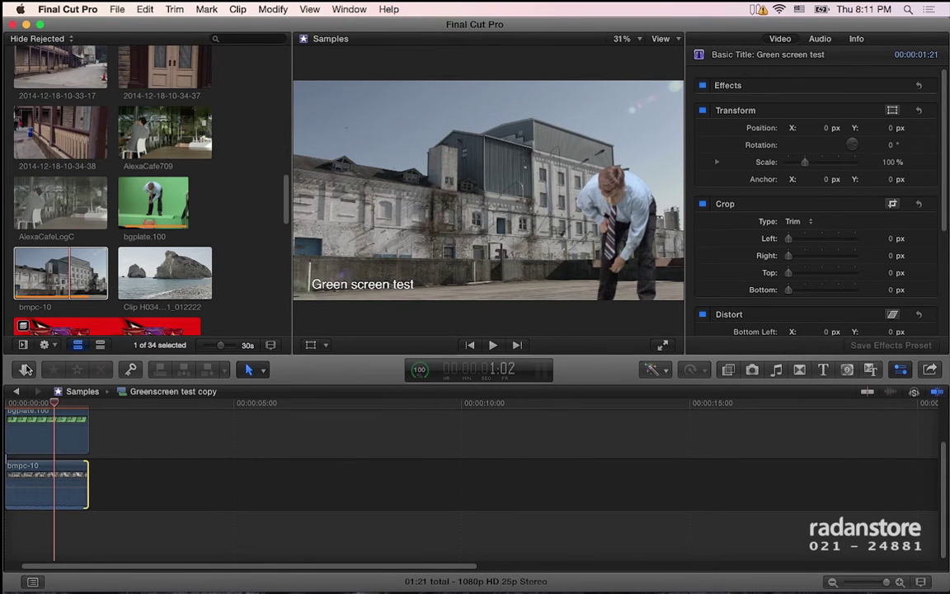
Return to Untitled Project, preview the original Greenscreen test, then select Greenscreen test copy
left_click(15, 393)
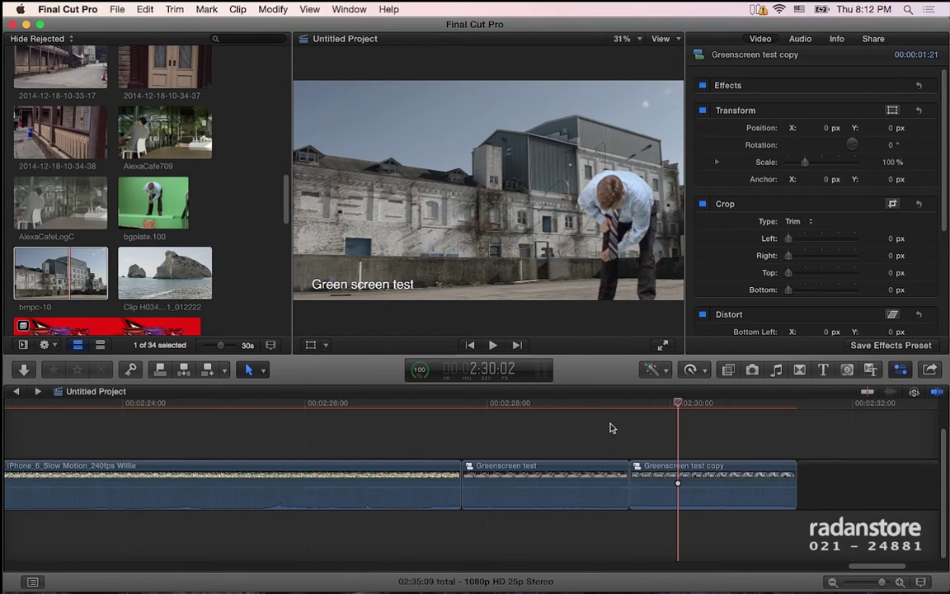
left_click(598, 404)
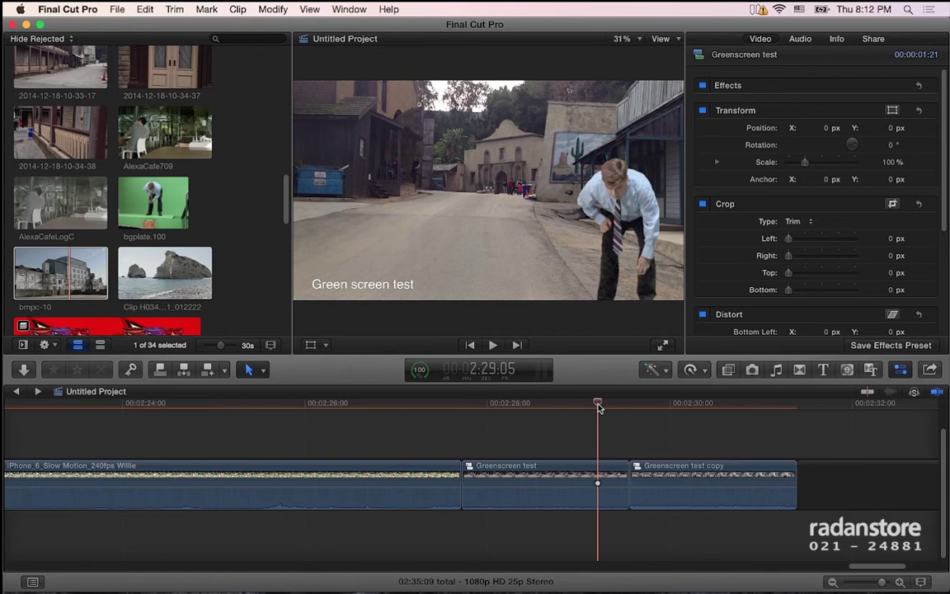
scroll(244, 291, "down", 5)
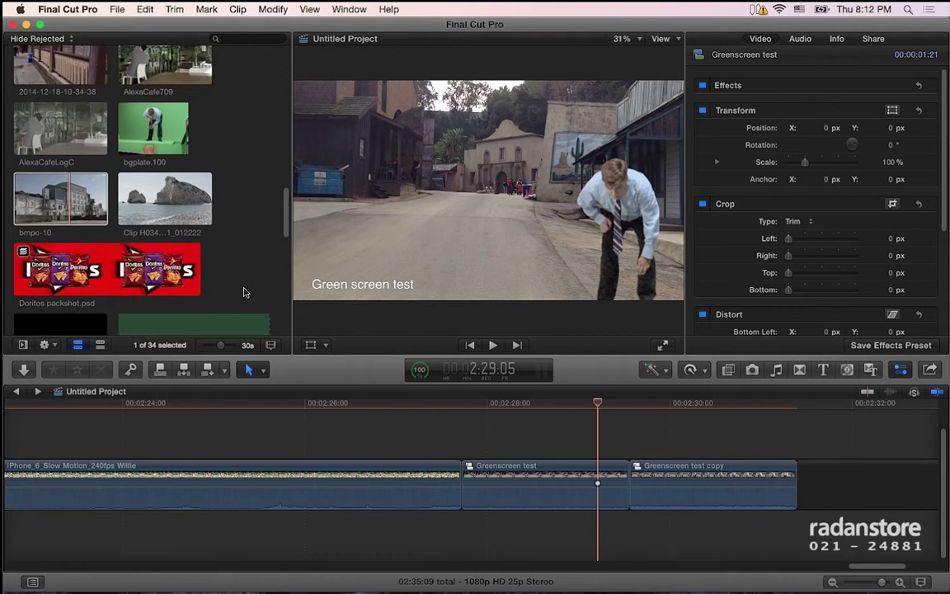
scroll(244, 292, "up", 5)
scroll(244, 292, "up", 2)
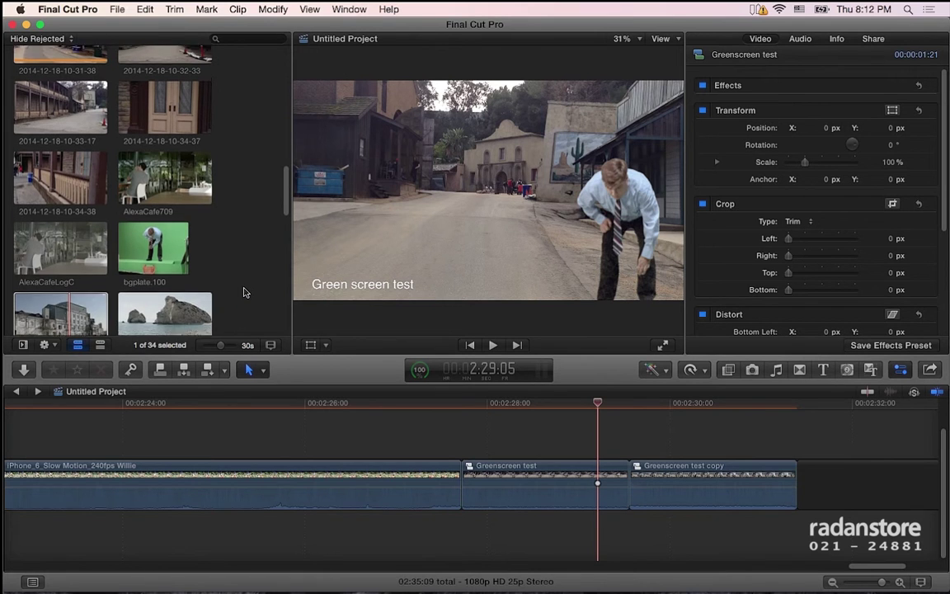
scroll(244, 291, "up", 2)
scroll(244, 292, "down", 3)
scroll(244, 292, "down", 1)
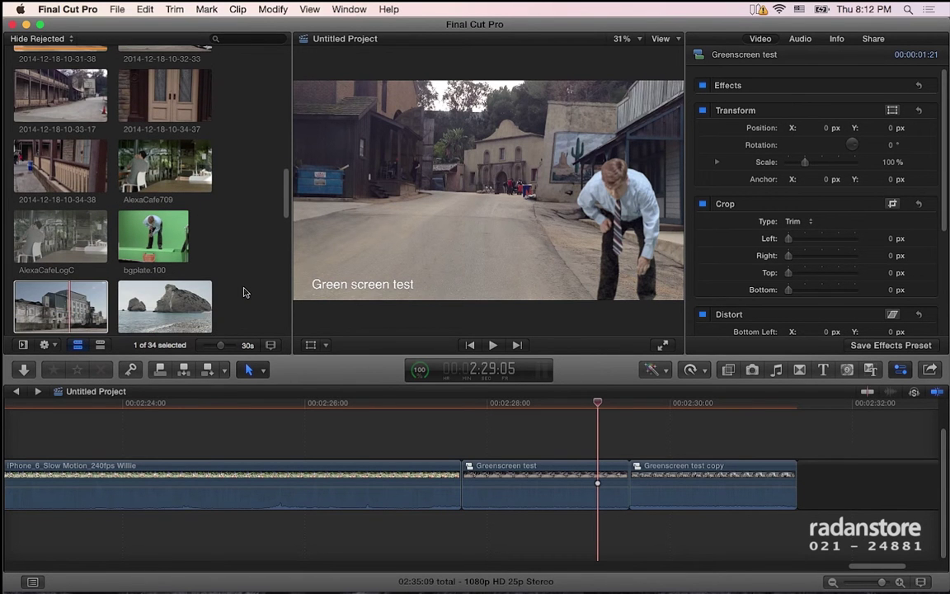
scroll(96, 250, "down", 3)
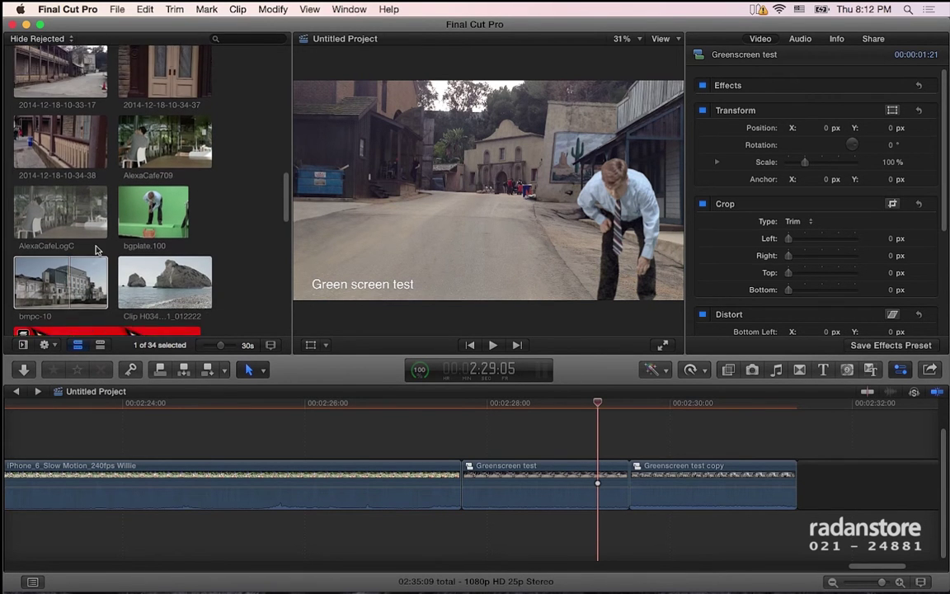
scroll(96, 250, "up", 2)
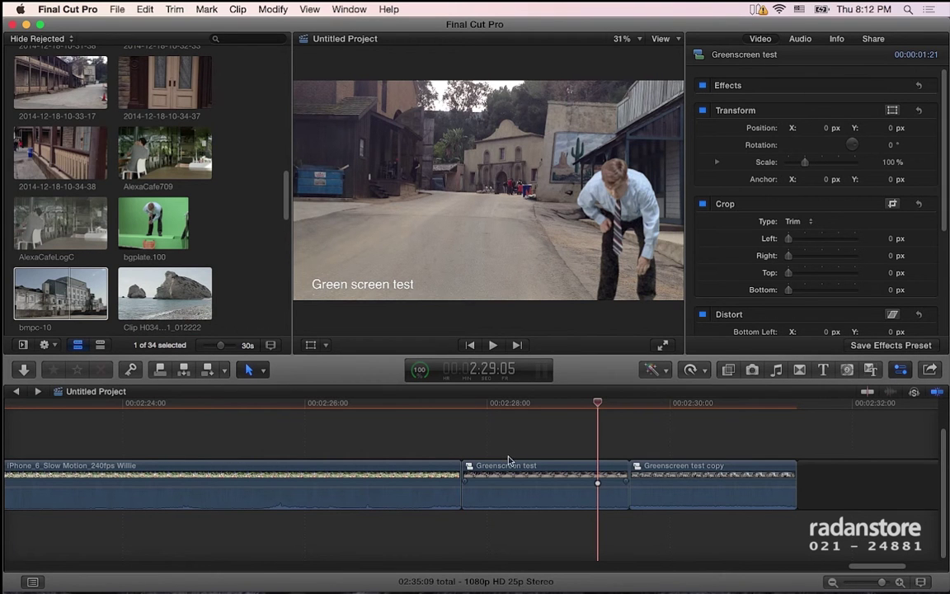
mouse_move(508, 484)
left_click(658, 478)
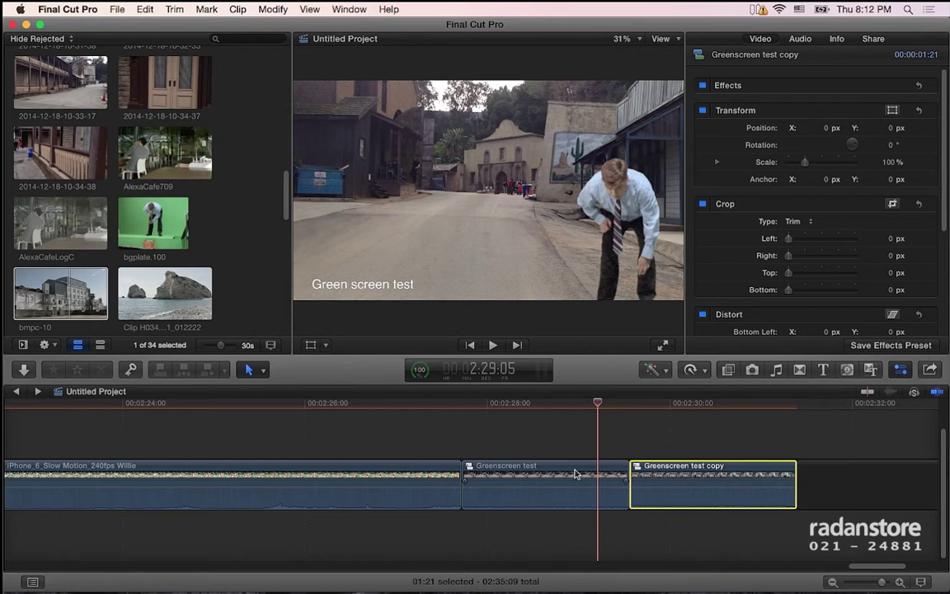
Break Greenscreen test copy apart with Clip > Break Apart Clip Items and preview the separated clips
right_click(655, 474)
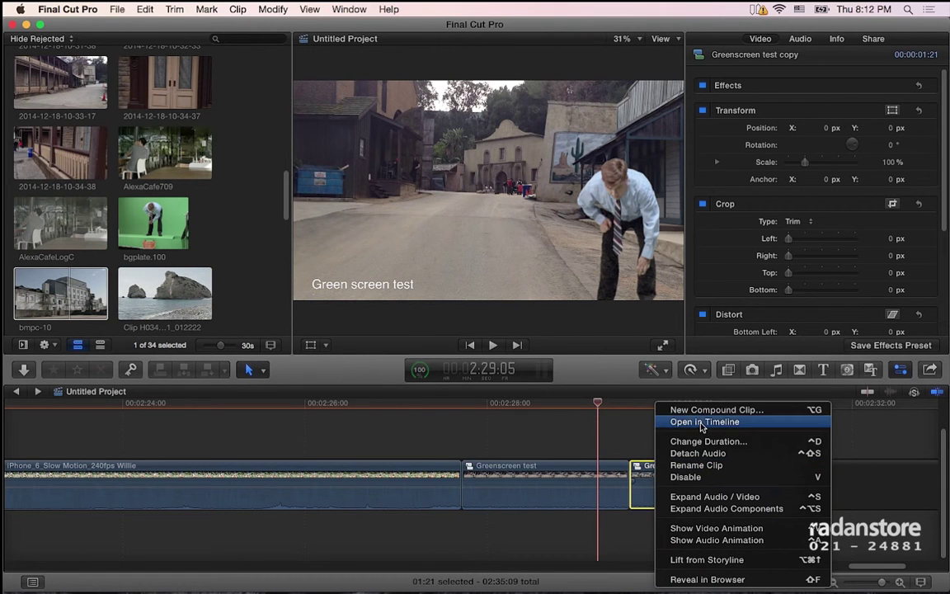
left_click(568, 441)
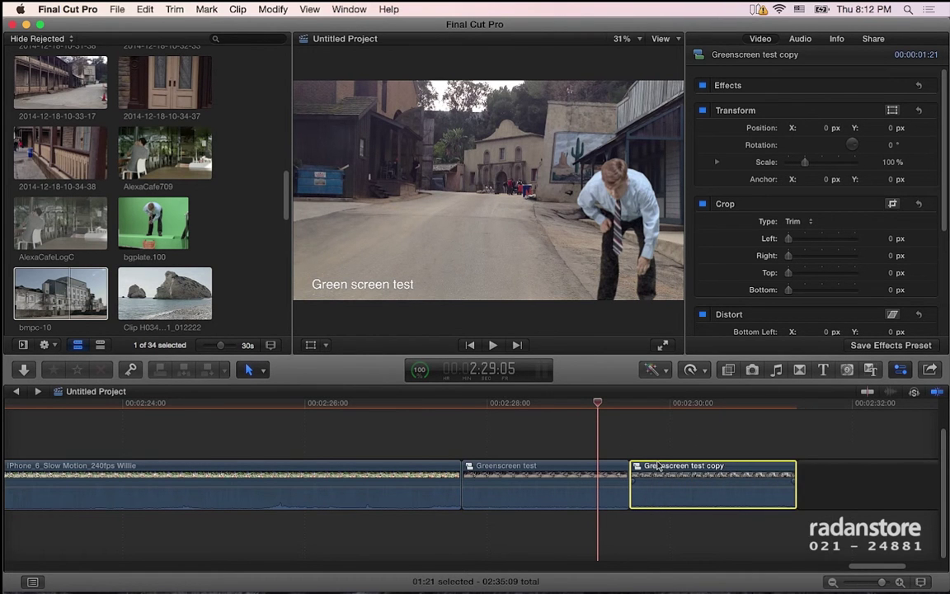
scroll(483, 450, "right", 3)
scroll(485, 452, "right", 3)
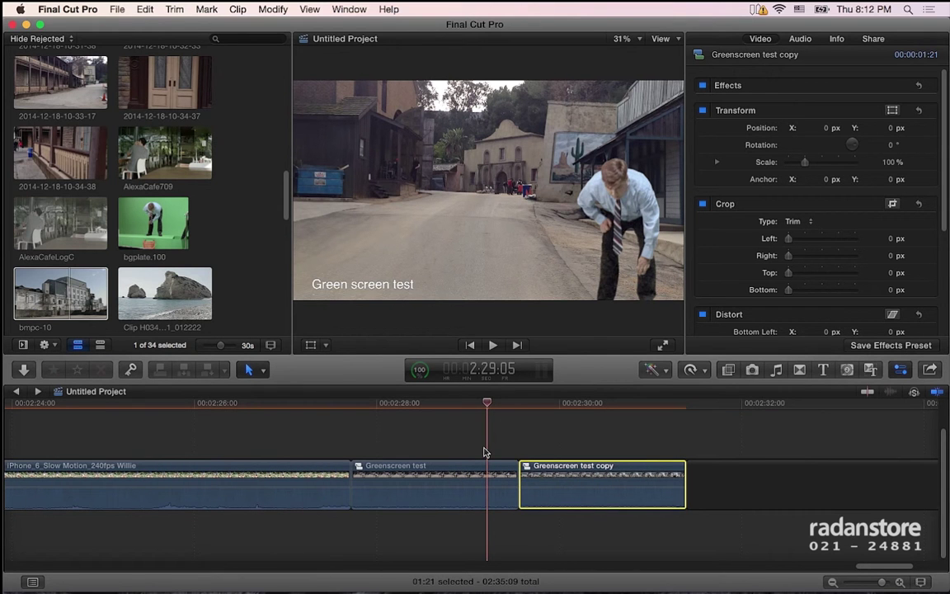
scroll(485, 451, "left", 1)
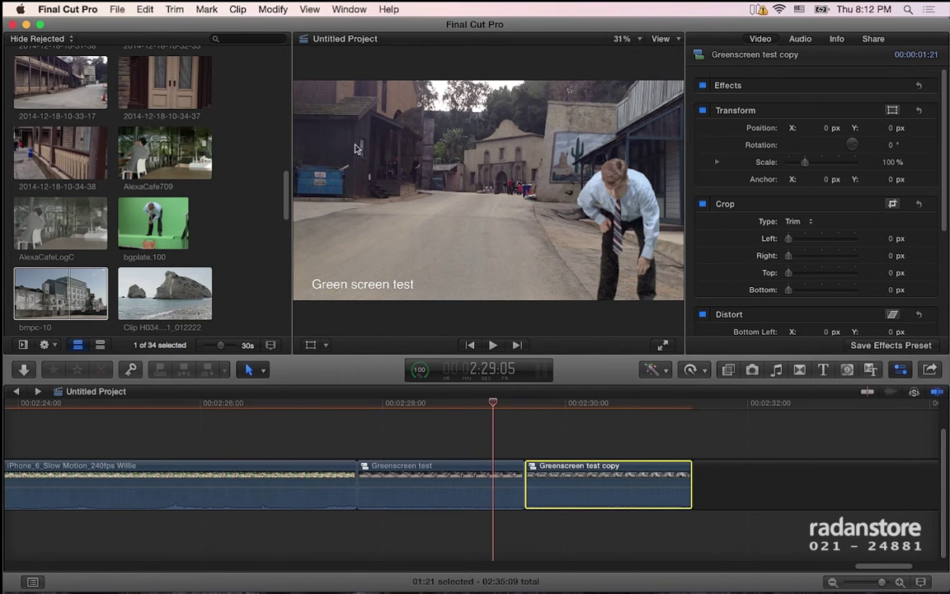
left_click(237, 9)
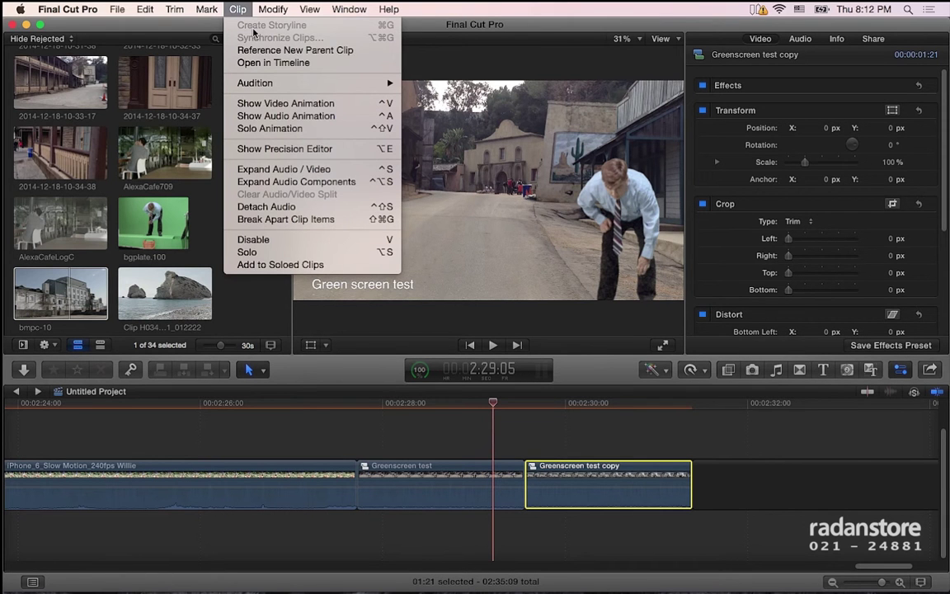
left_click(304, 220)
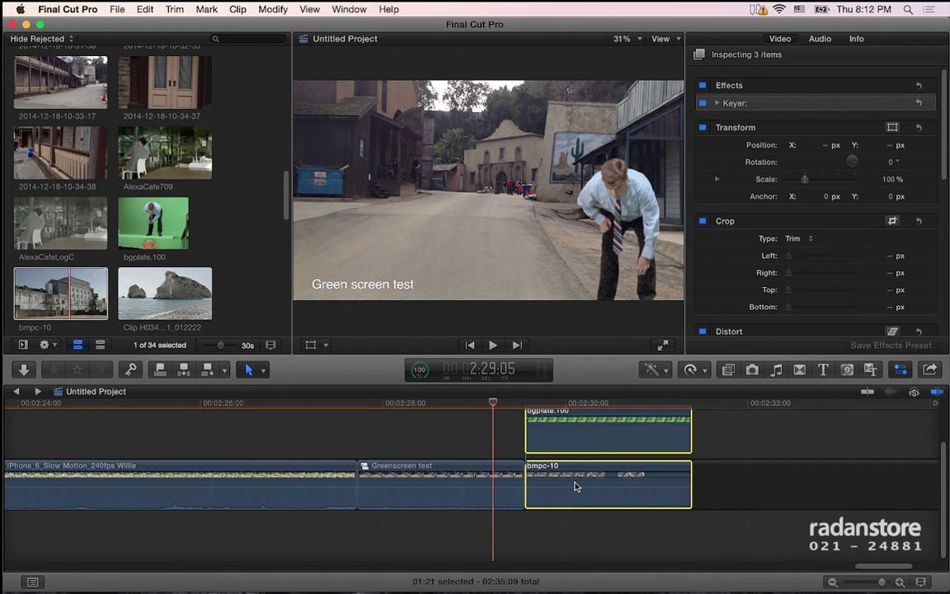
left_click(568, 402)
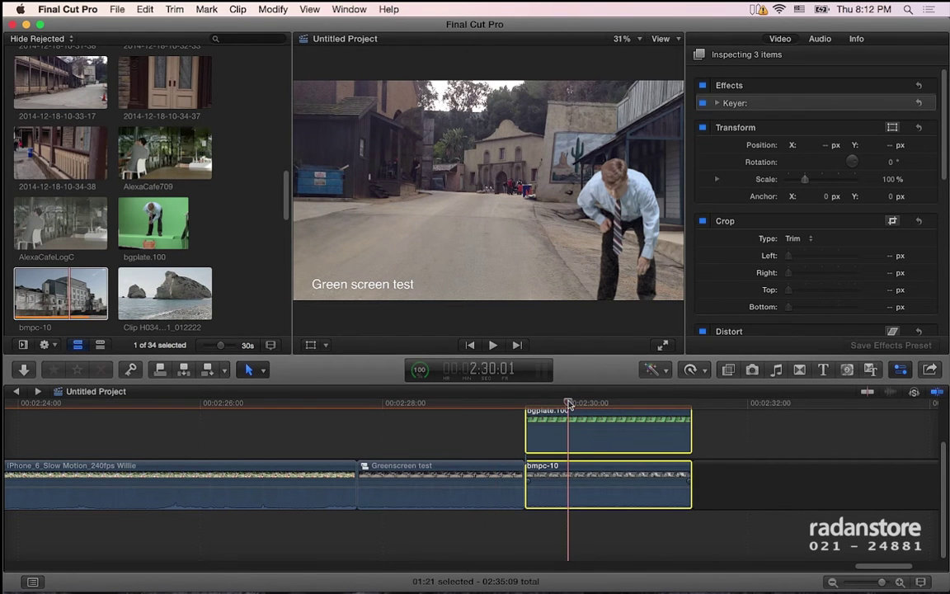